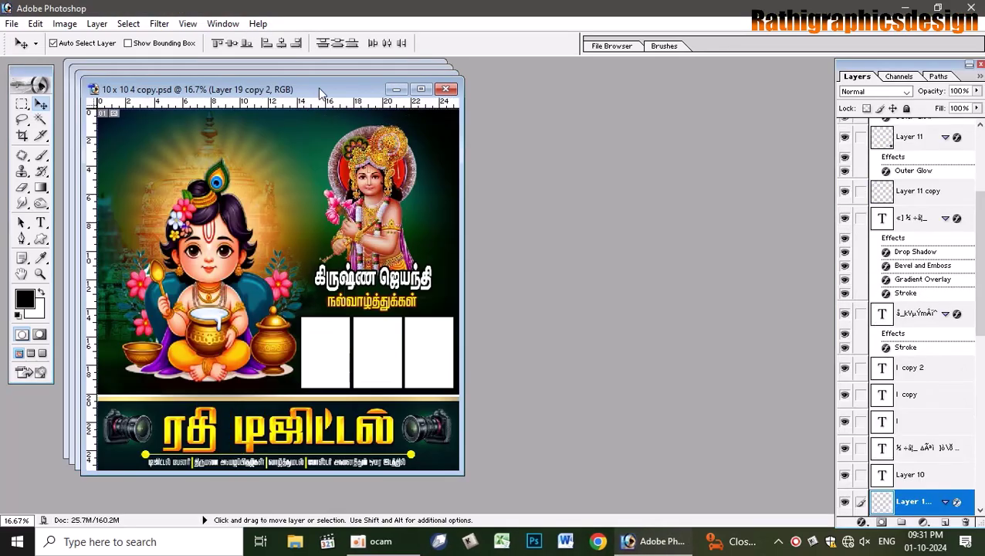
Move the 10 x 10 4 copy.psd window aside, maximize it and fit the whole poster on screen.
left_click_drag(320, 91, 638, 93)
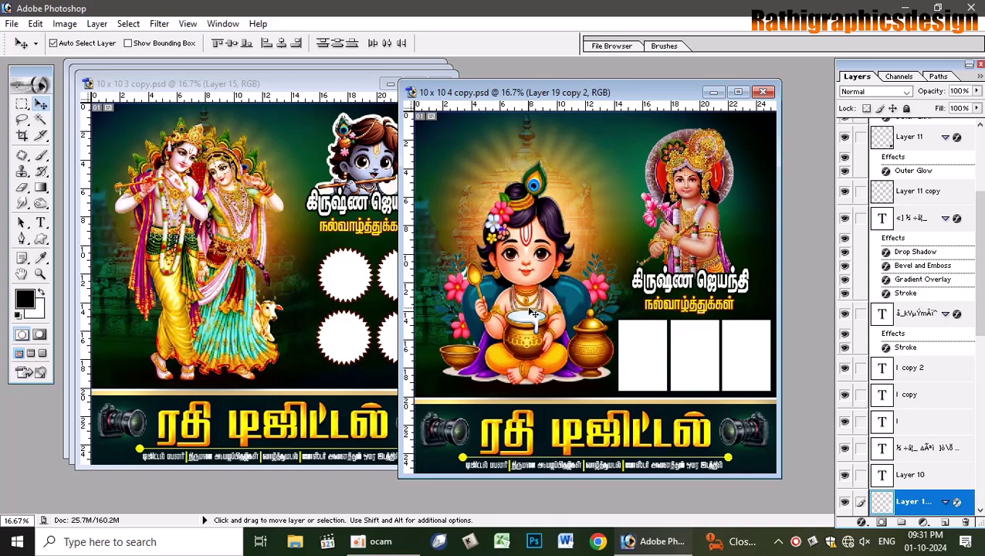
left_click_drag(529, 312, 552, 274)
left_click(738, 92)
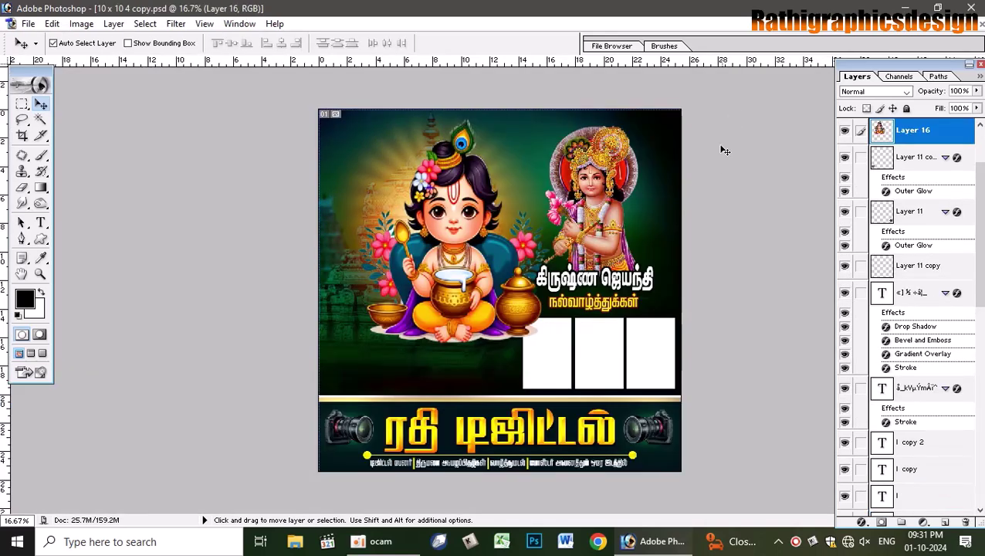
key("ctrl+plus")
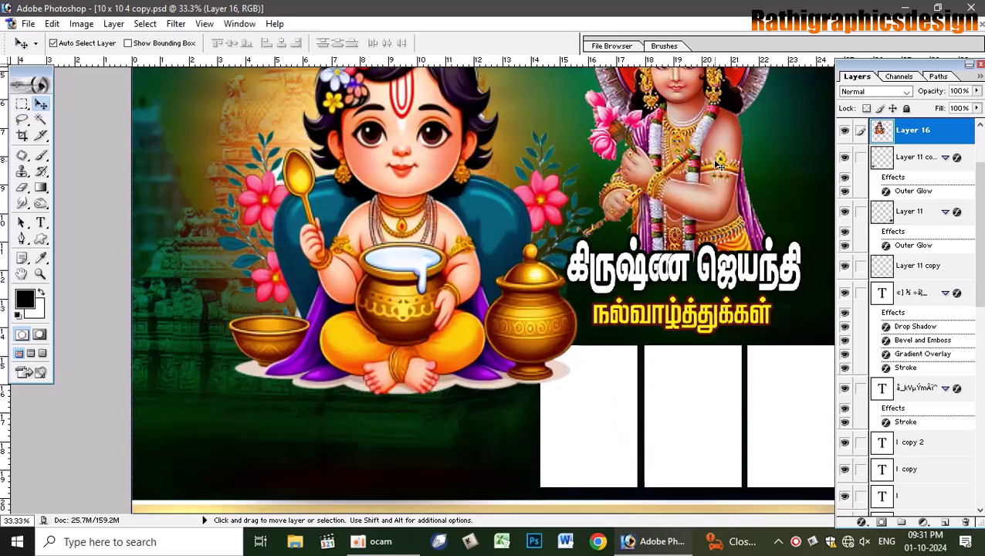
key("ctrl+minus")
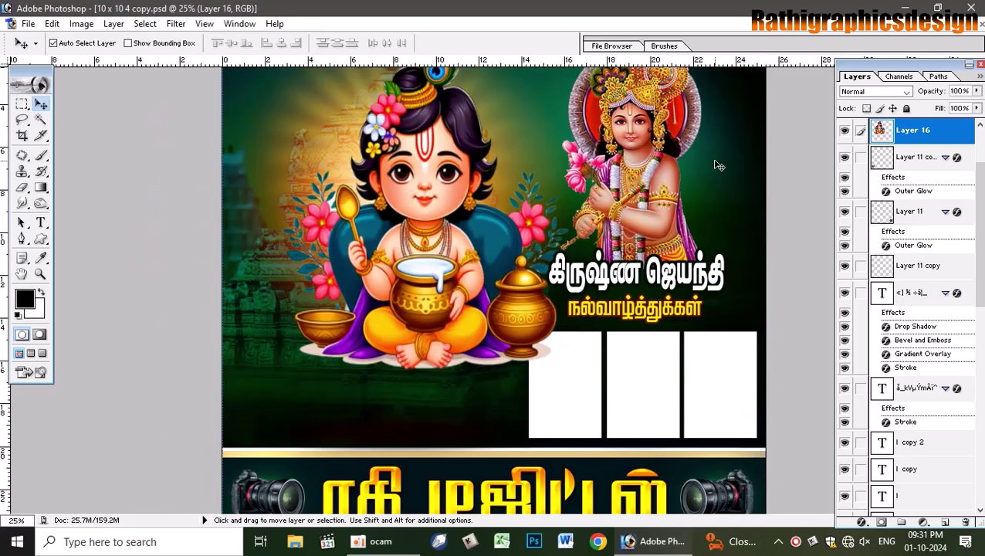
key("ctrl+0")
Try moving the seated baby Krishna, the orange glow and the standing Krishna layers, and undo the moves.
left_click_drag(461, 166, 432, 349)
left_click(432, 239)
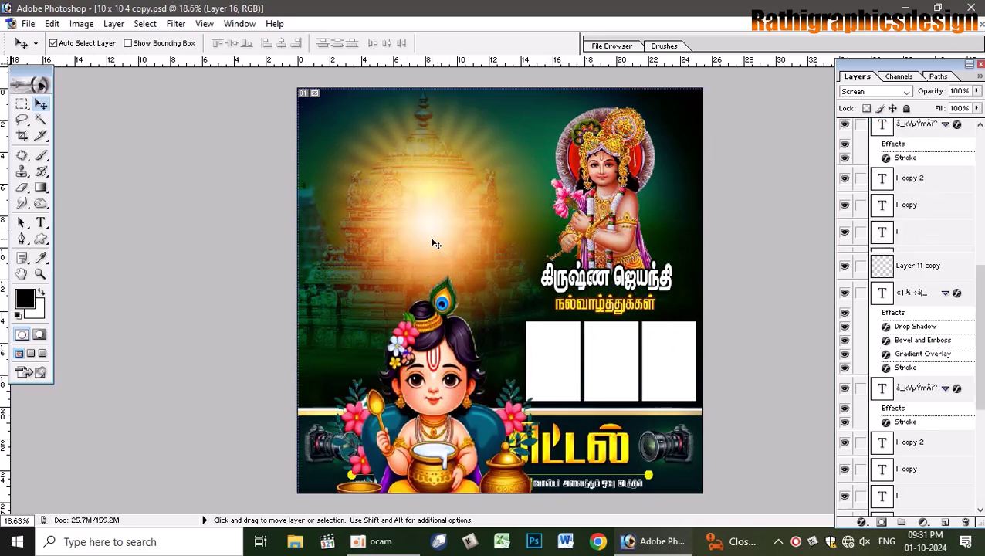
left_click_drag(434, 244, 479, 377)
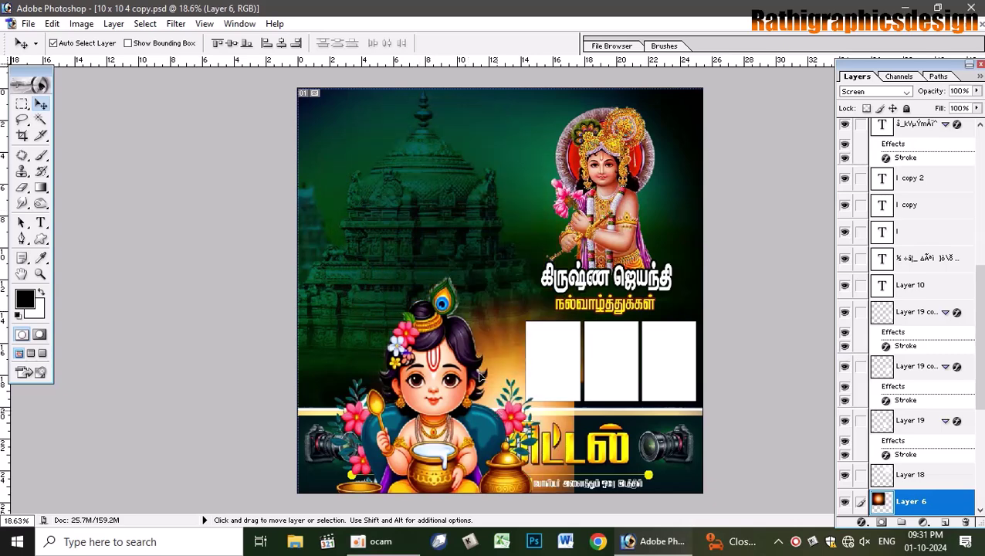
mouse_move(409, 222)
left_mouse_down()
mouse_move(501, 161)
mouse_move(618, 199)
mouse_move(660, 164)
left_mouse_up()
key("ctrl+alt+z")
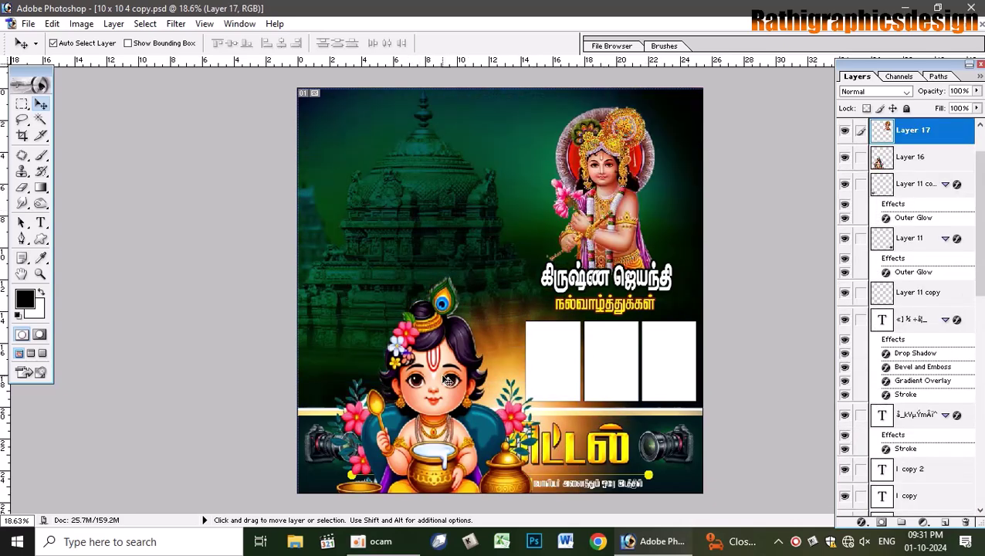
left_click_drag(448, 380, 420, 252)
key("ctrl+alt+z")
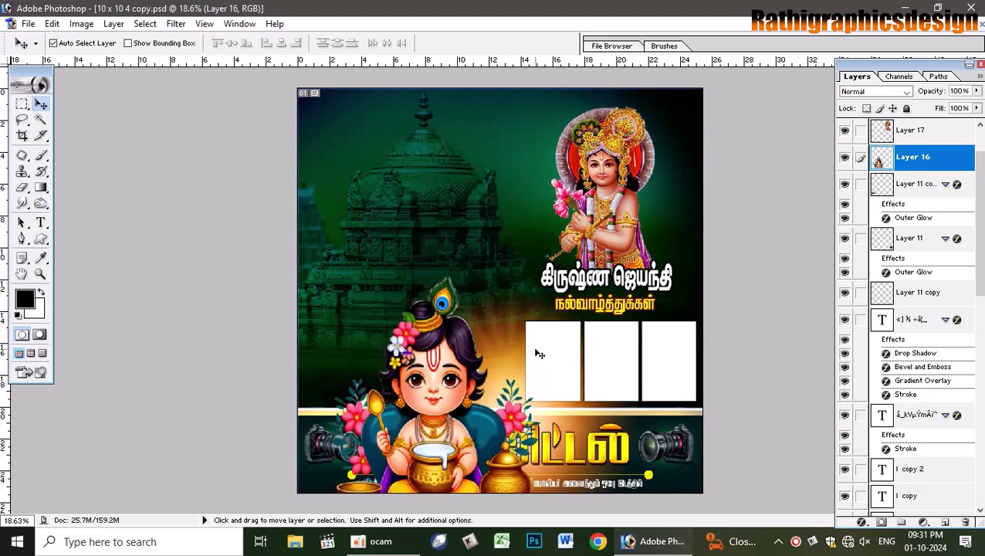
key("ctrl+alt+z")
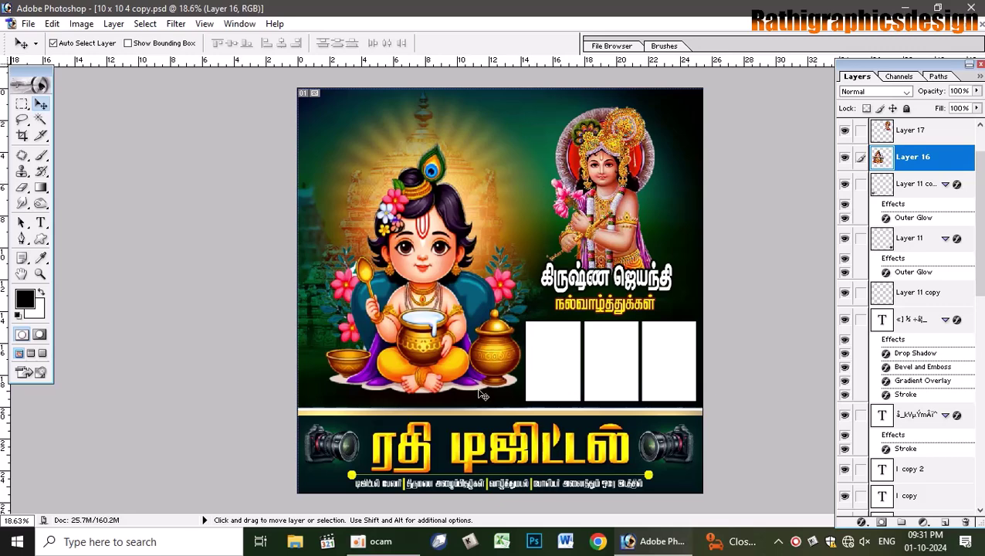
Try moving the large Tamil title and the yellow divider line beneath it in the banner, and undo the moves.
left_click(529, 447)
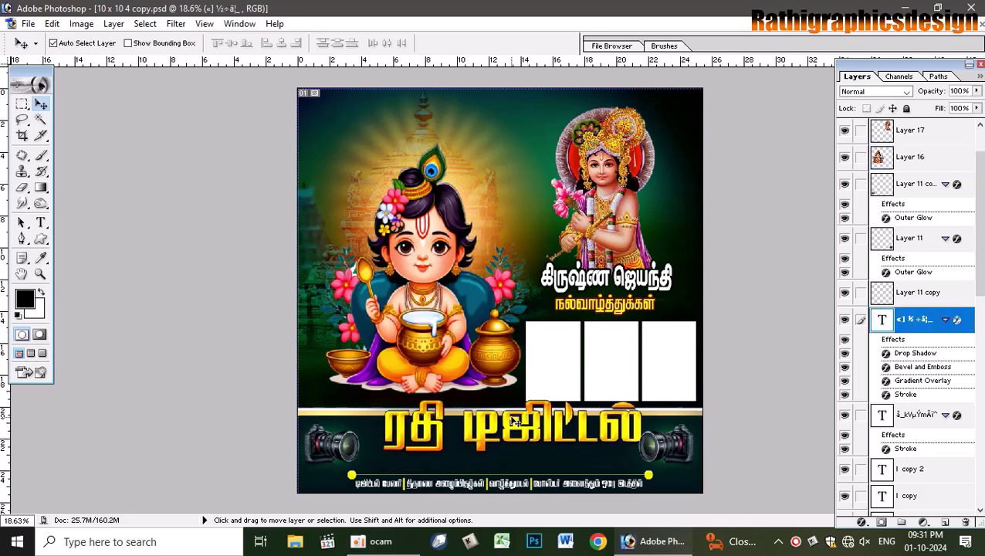
key("ctrl+plus")
key("ctrl+plus")
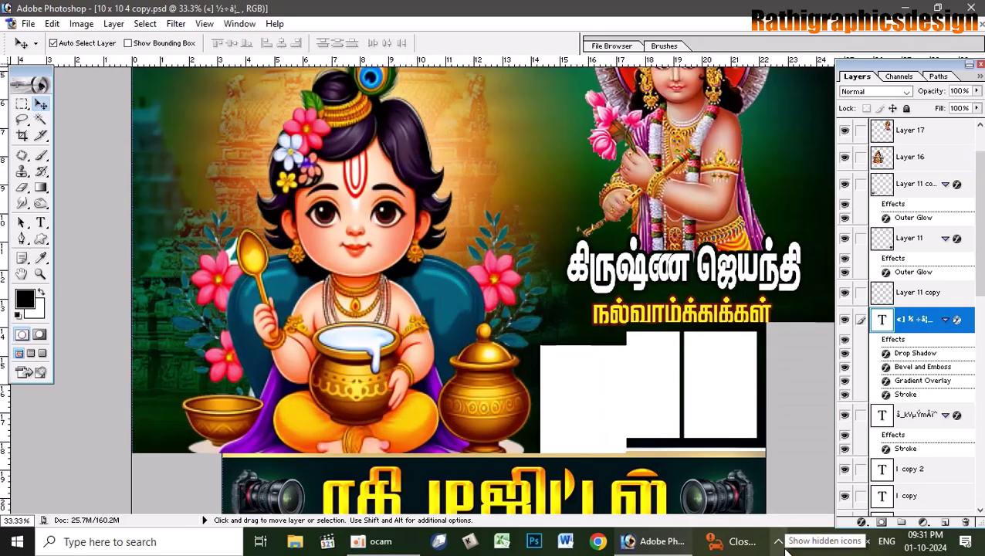
scroll(571, 471, "down", 3)
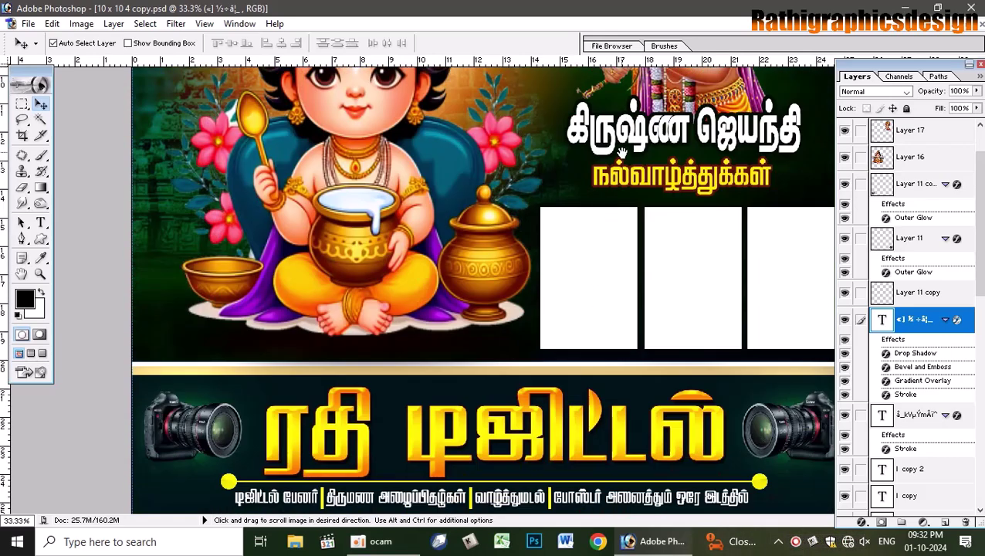
key("ctrl+plus")
key("space")
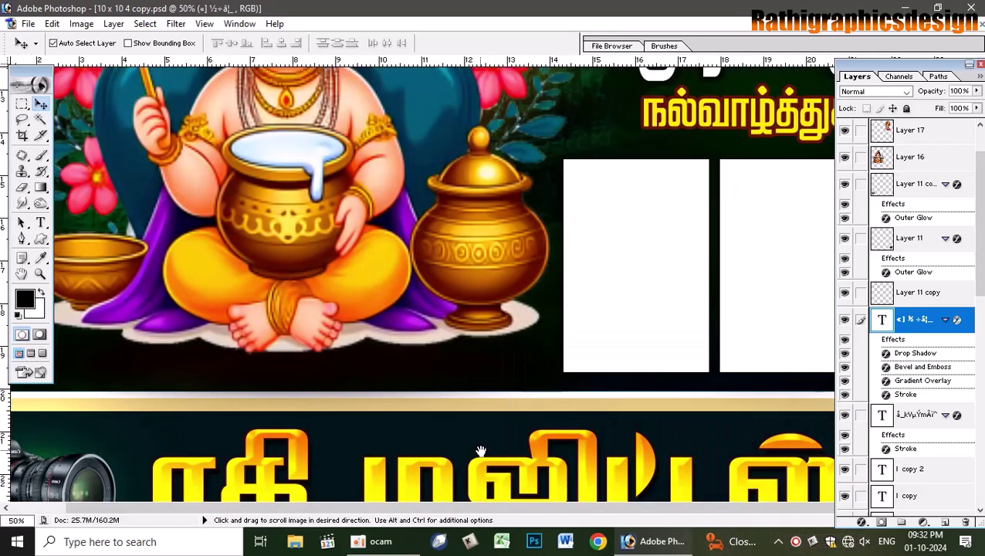
left_click_drag(476, 404, 495, 288)
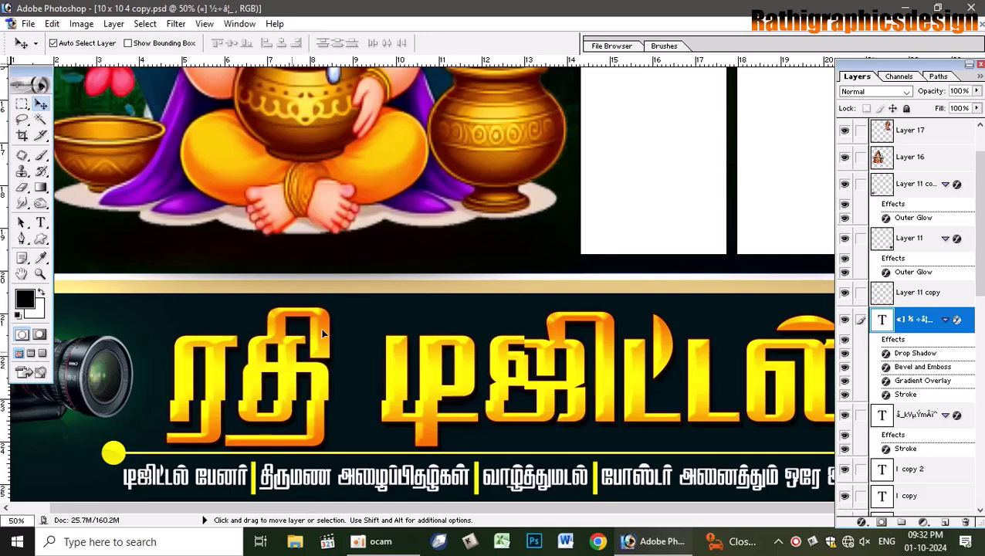
left_click_drag(272, 348, 326, 315)
left_click_drag(115, 453, 178, 405)
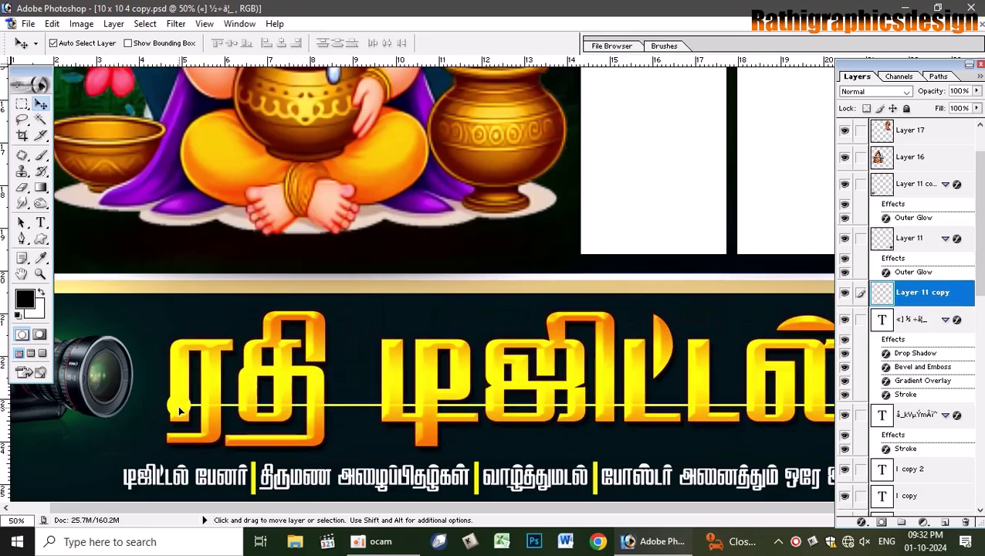
key("ctrl+z")
key("space")
left_click_drag(265, 374, 368, 383)
View the enlarged camera and title banner with the panels hidden, restore the panels and fit the whole poster on screen.
key("Tab")
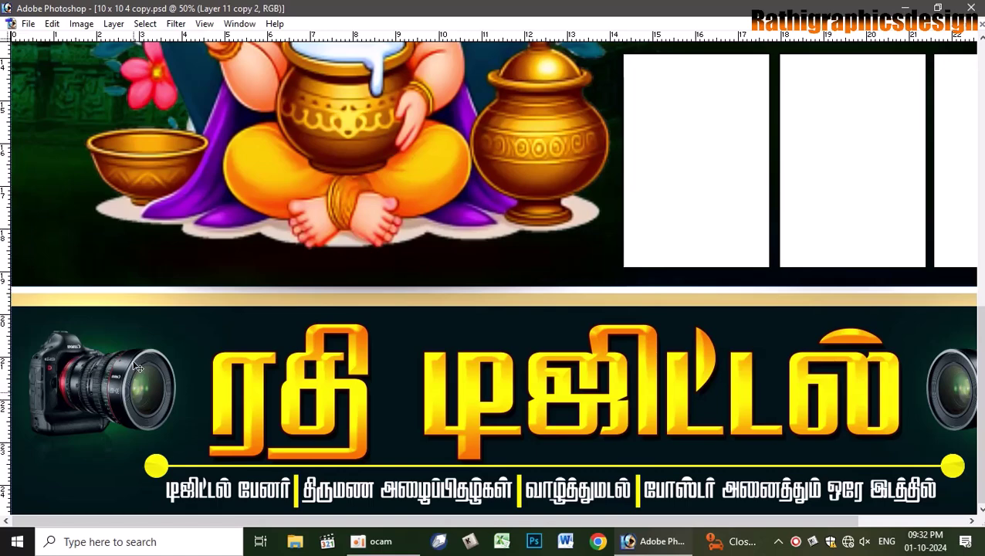
key("Tab")
key("Tab")
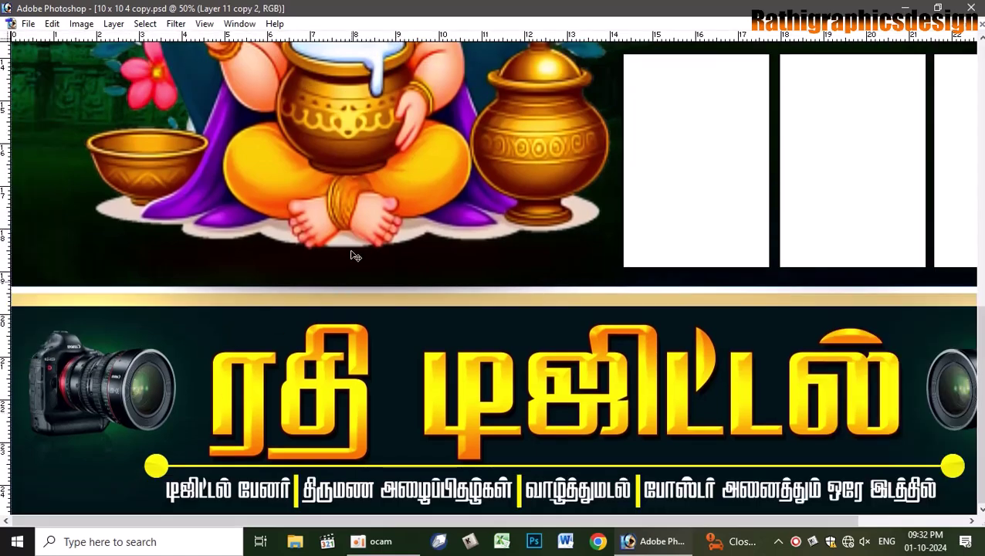
key("ctrl+0")
key("Tab")
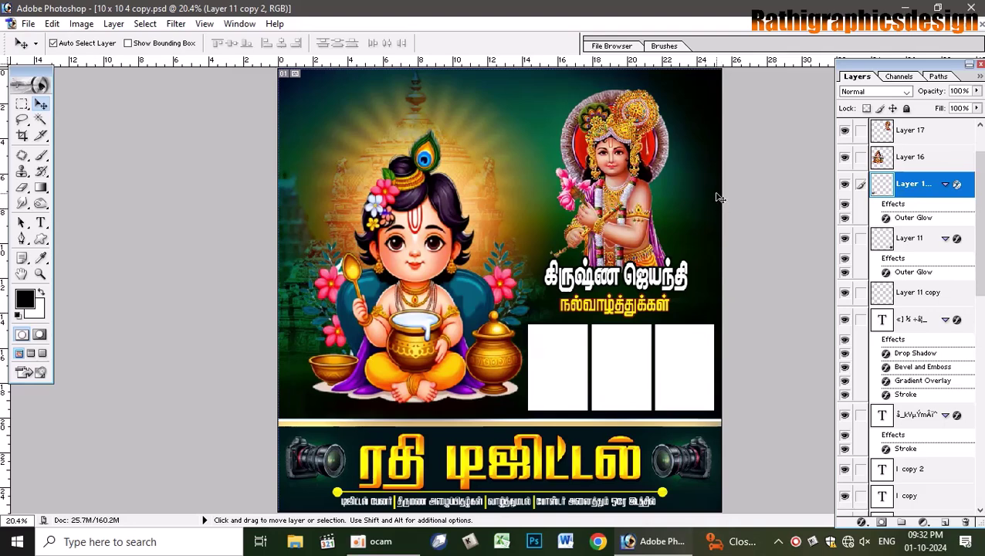
key("ctrl+0")
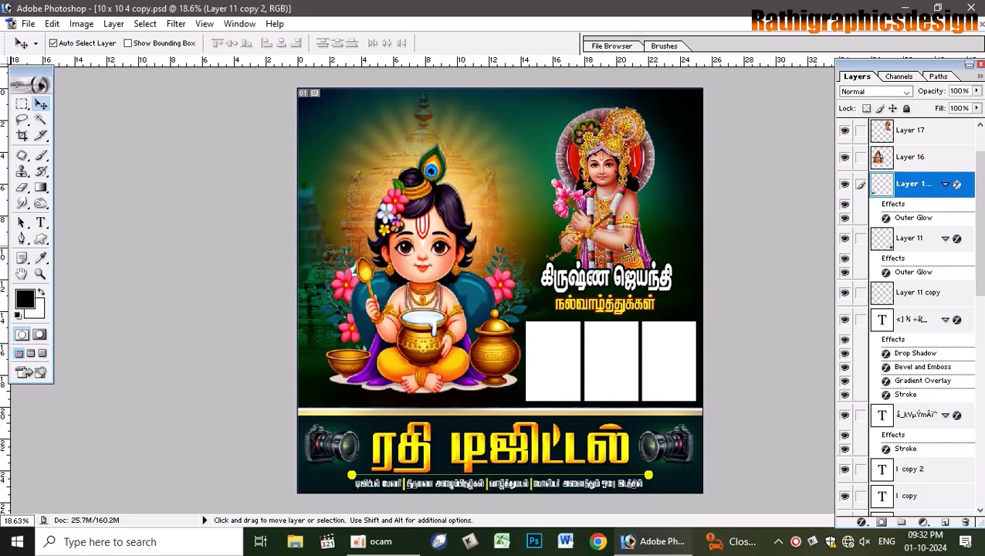
Try moving the standing Krishna, the linked greeting text and the three white photo frames, and undo the moves.
left_click_drag(629, 244, 630, 199)
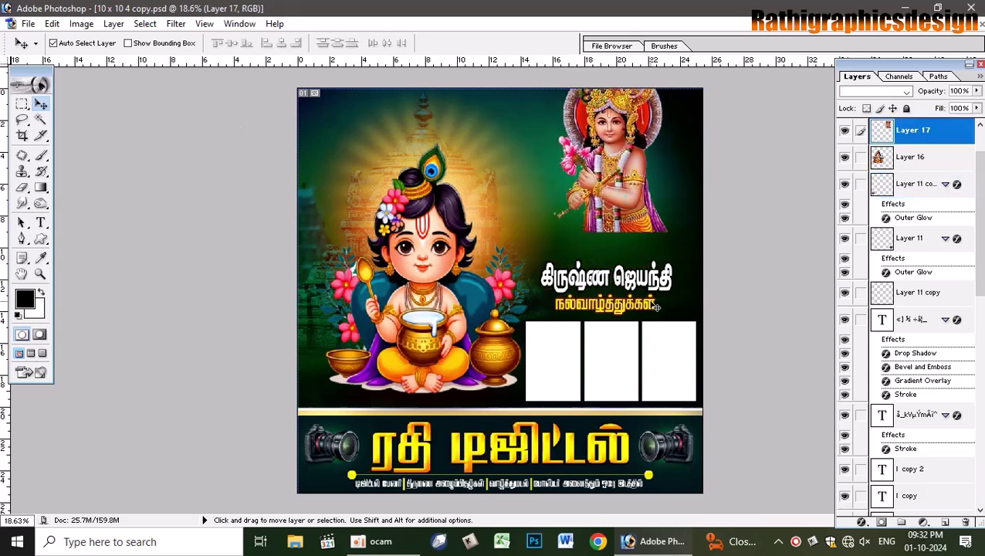
left_click_drag(656, 307, 630, 327)
left_click_drag(585, 270, 614, 246)
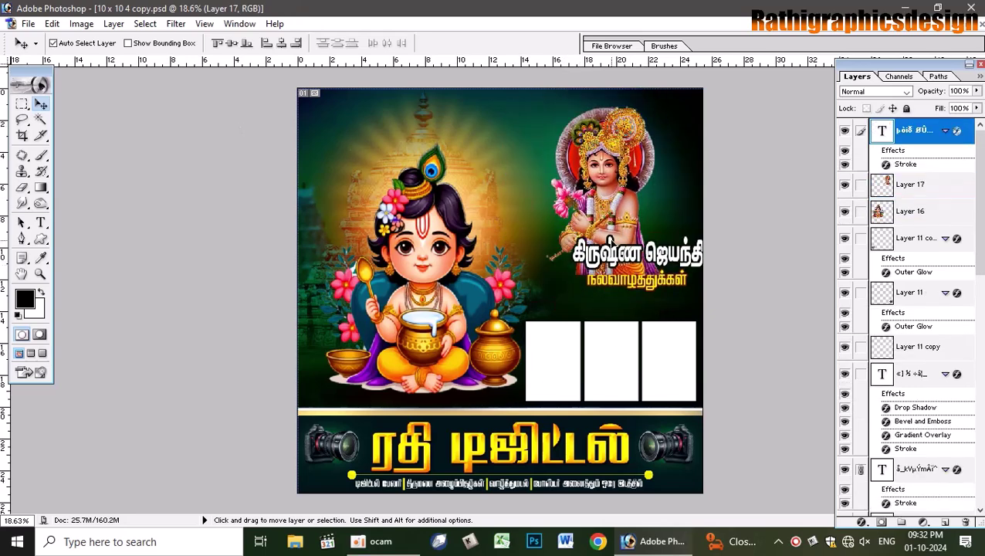
key("ctrl+z")
left_click_drag(635, 339, 632, 328)
left_click_drag(621, 374, 629, 342)
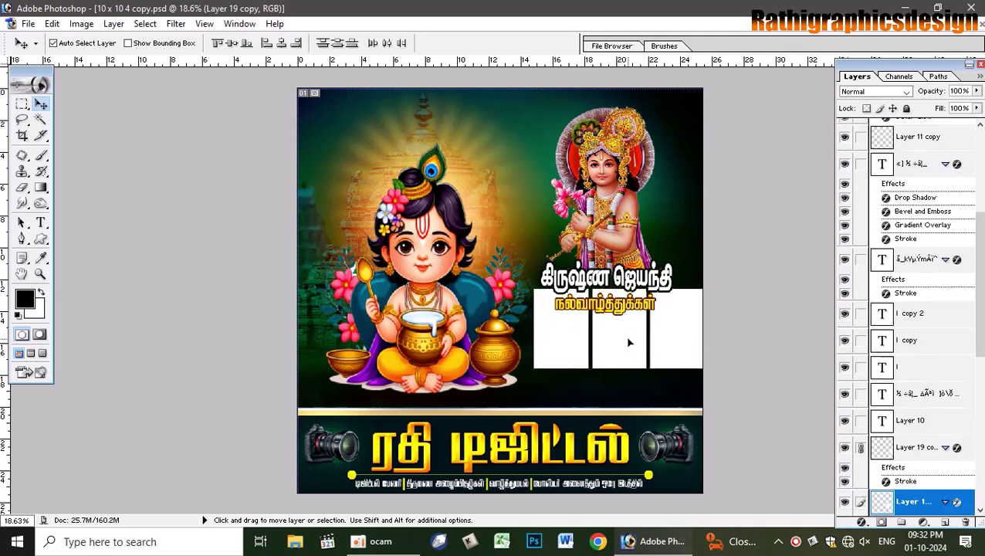
key("ctrl+z")
left_click_drag(621, 376, 626, 368)
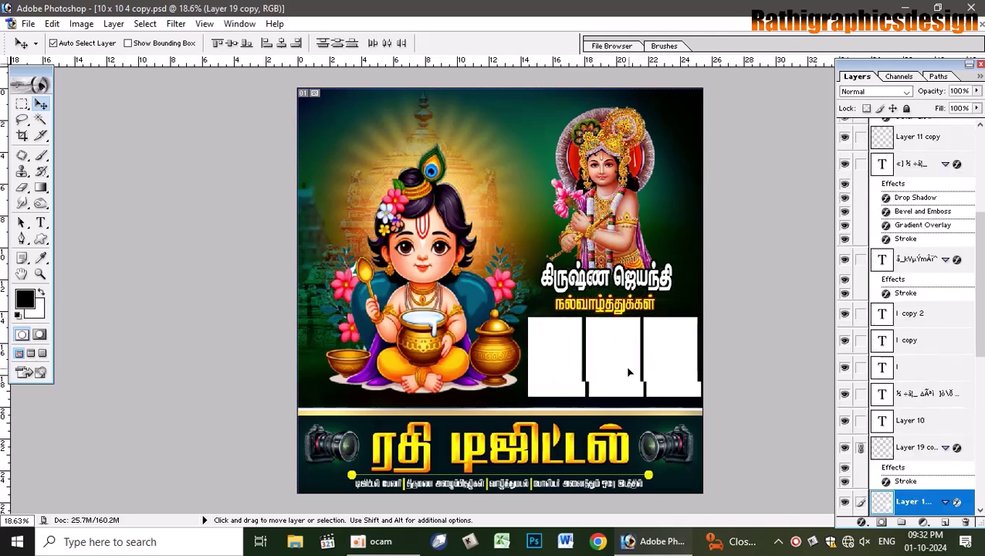
key("ctrl+z")
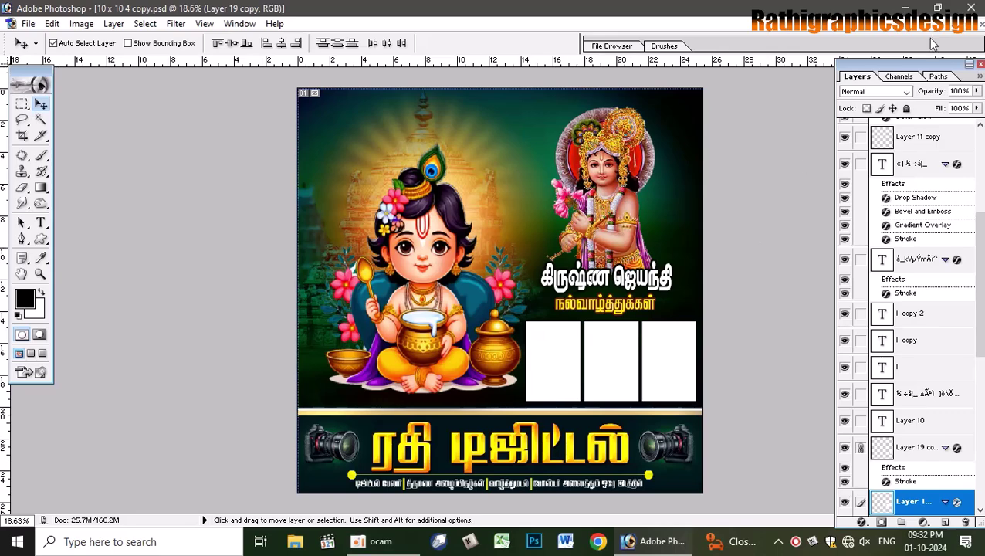
Close 10 x 10 4 copy.psd without saving the changes.
left_click(979, 24)
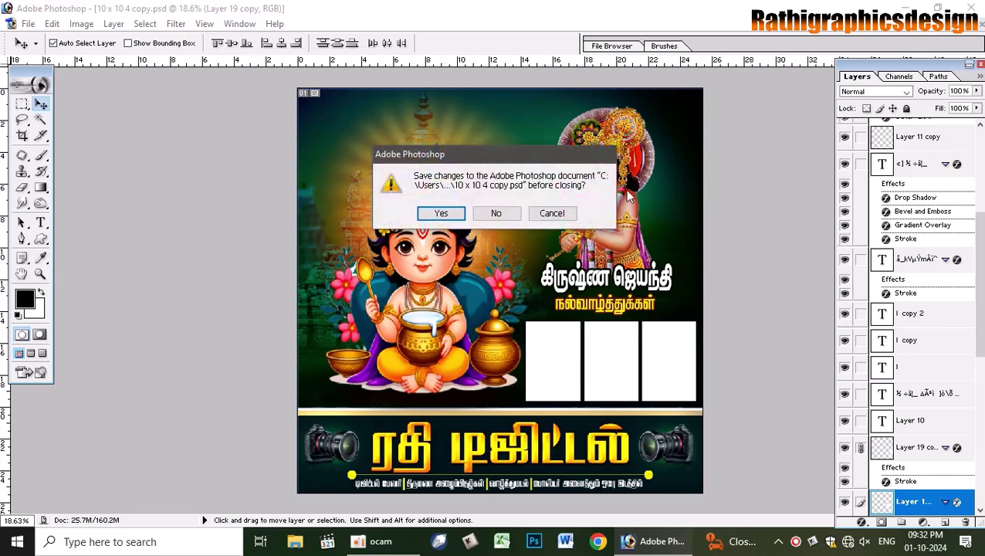
left_click(497, 215)
Try moving the Radha Krishna couple and the small Krishna figure in 10 x 10 3 copy.psd, and undo the moves.
left_click_drag(421, 255, 462, 231)
key("ctrl+z")
left_click_drag(435, 270, 509, 161)
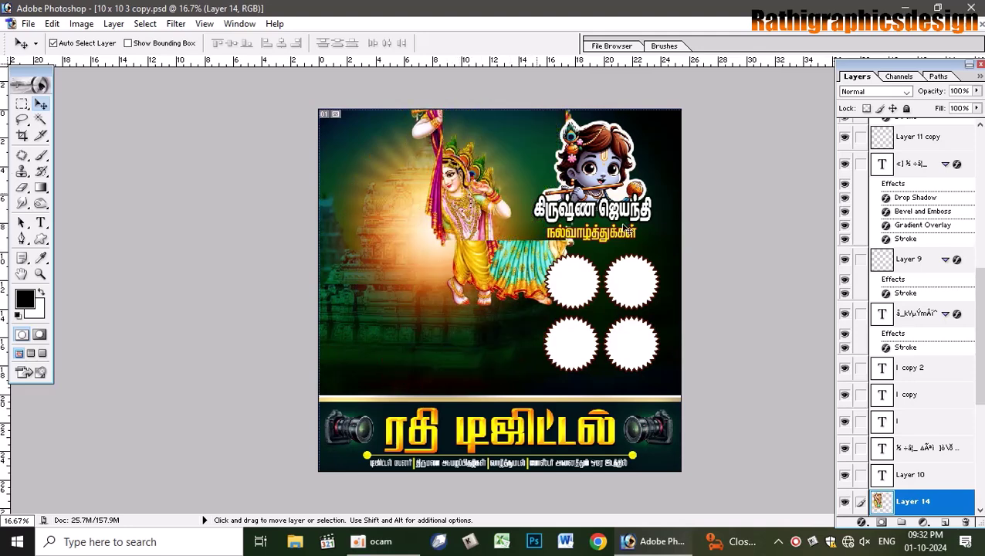
key("ctrl+z")
right_click(604, 153)
left_click(627, 162)
left_click_drag(614, 147, 660, 126)
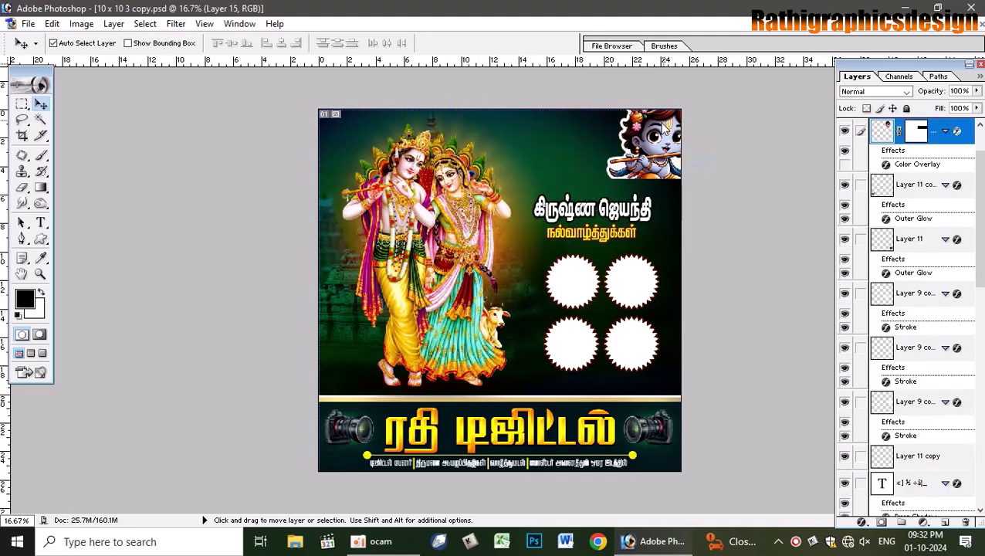
key("ctrl+z")
right_click(568, 199)
left_click(584, 207)
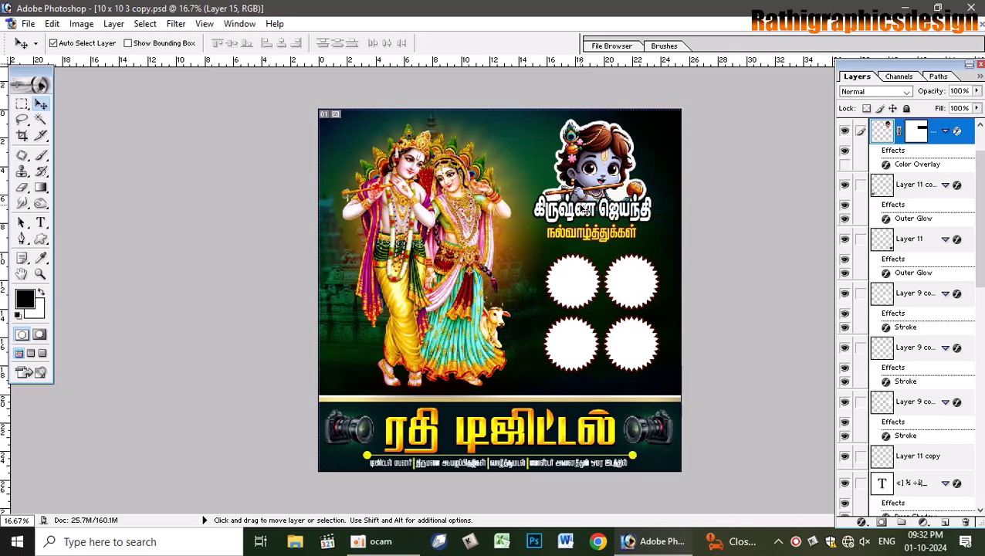
Examine the 10 x 10 3 copy.psd poster up close, picking out the title, divider line and camera layers in its banner.
key("ctrl+plus")
key("ctrl+plus")
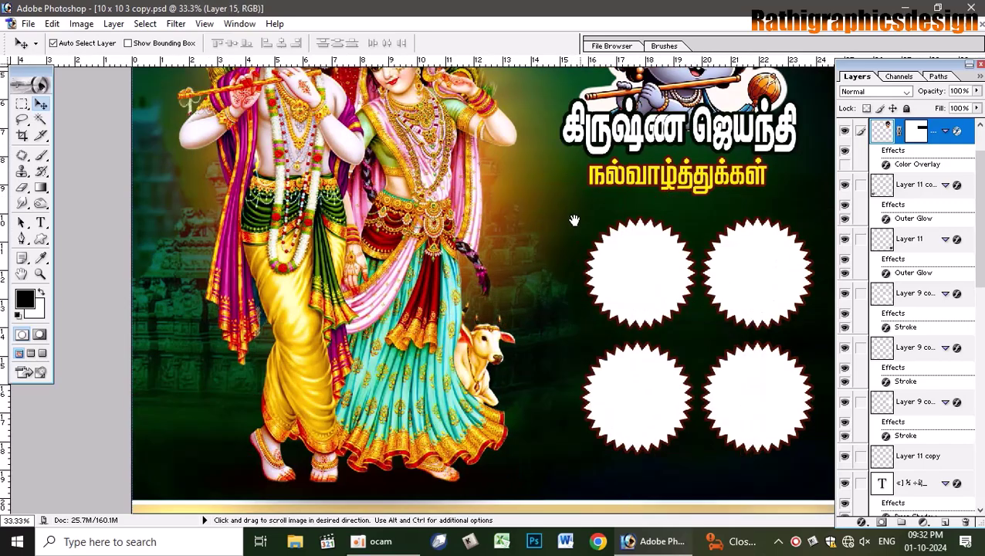
left_click_drag(576, 220, 489, 406)
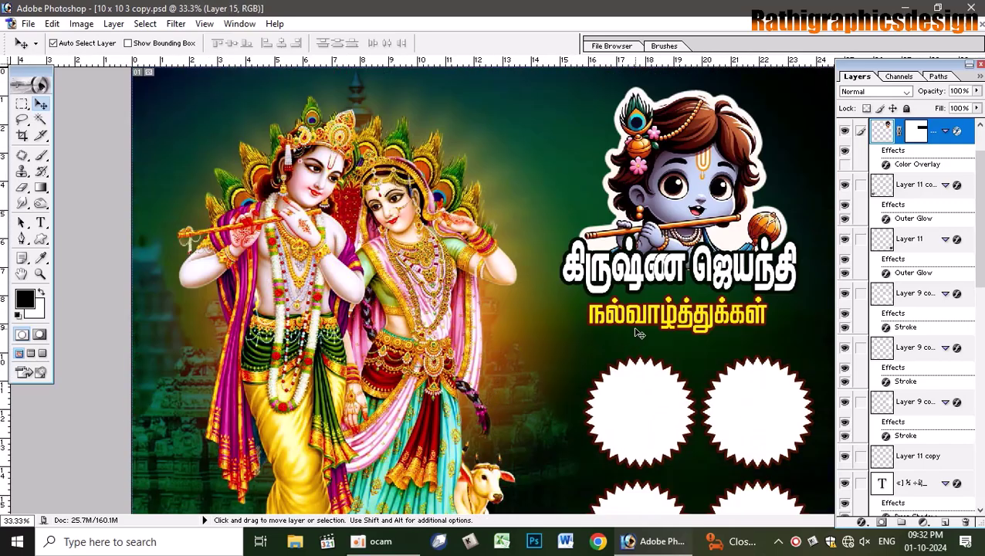
key("ctrl+minus")
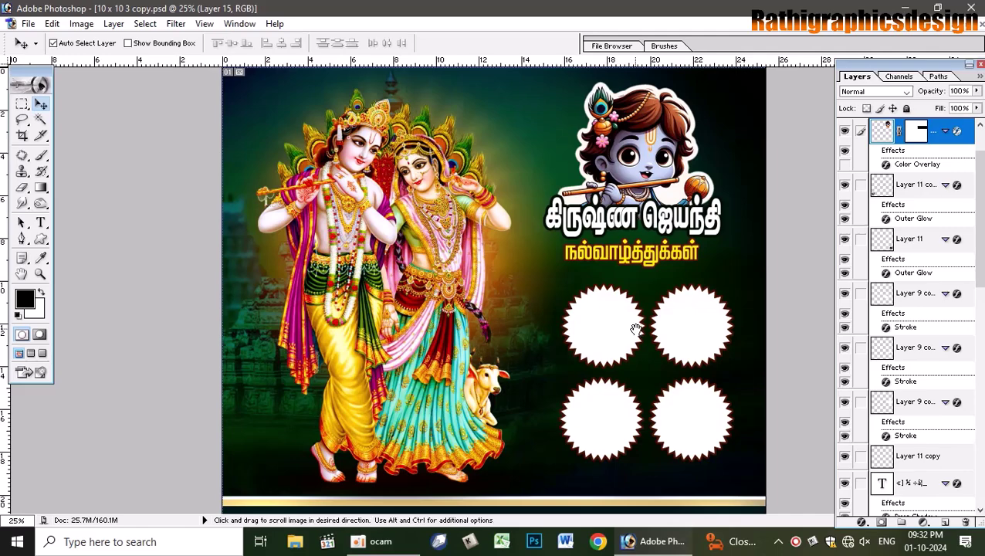
left_click_drag(633, 326, 625, 188)
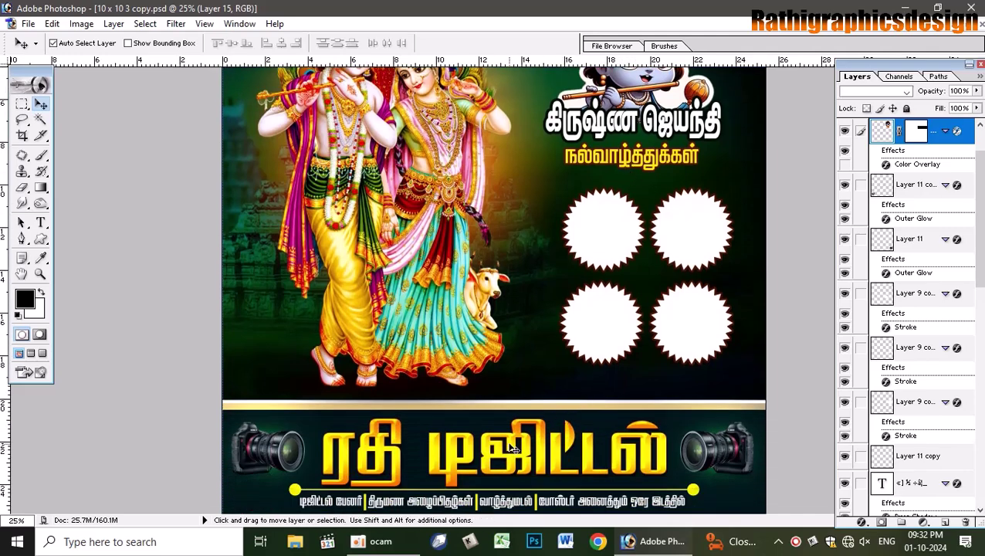
left_click(511, 449)
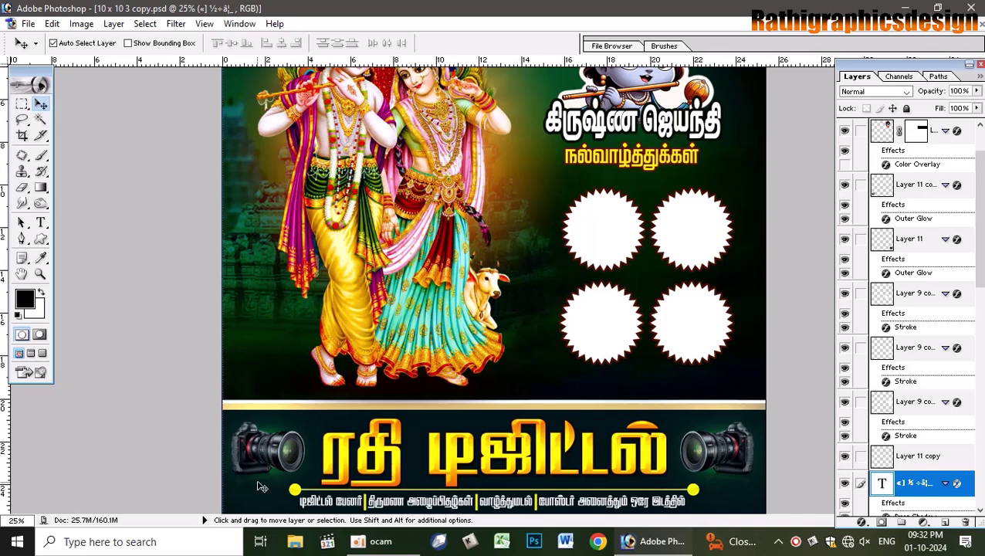
left_click(296, 492)
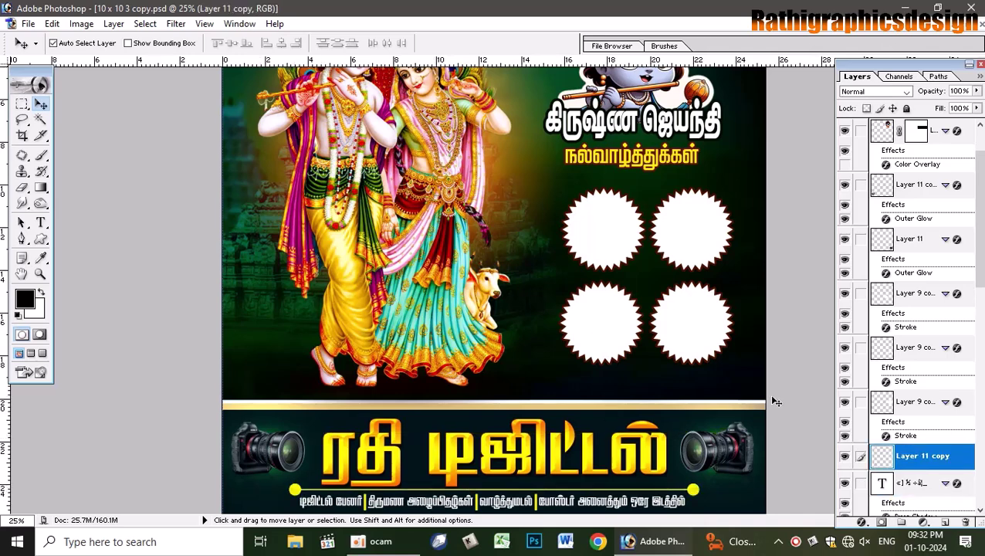
left_click(713, 460)
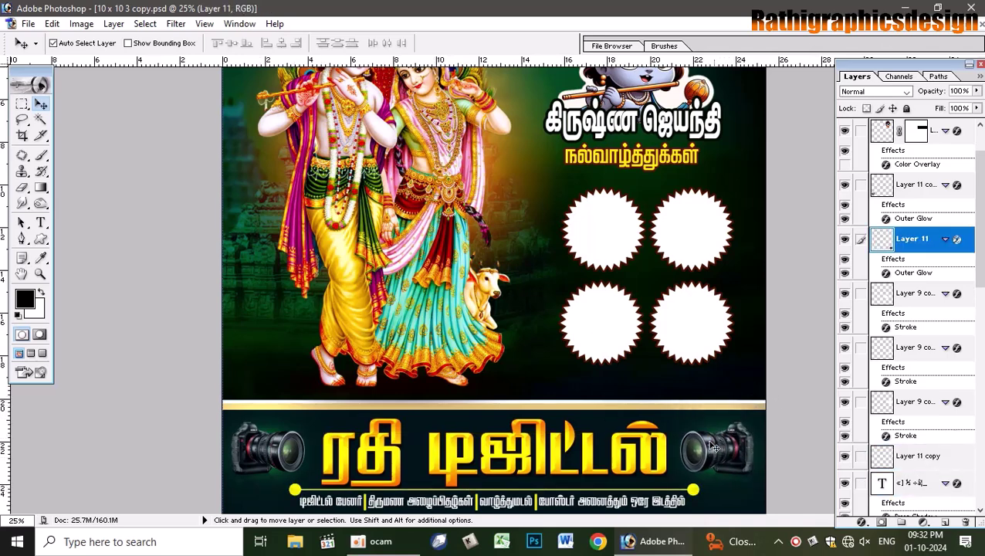
Try moving the banner's left camera image and the upper-left white photo frame, and undo the moves.
left_click_drag(304, 441, 346, 380)
key("ctrl+z")
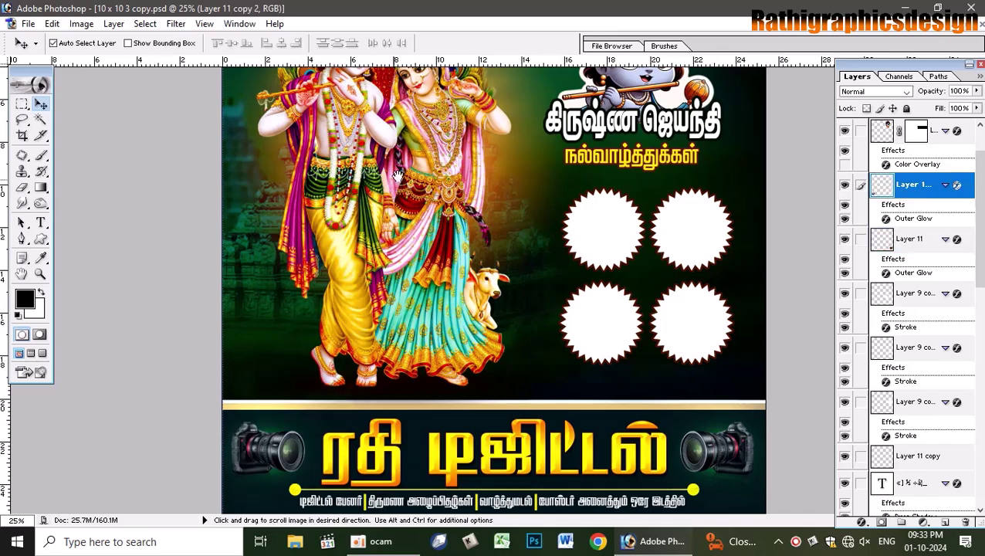
left_click_drag(384, 235, 382, 329)
left_click_drag(590, 327, 620, 289)
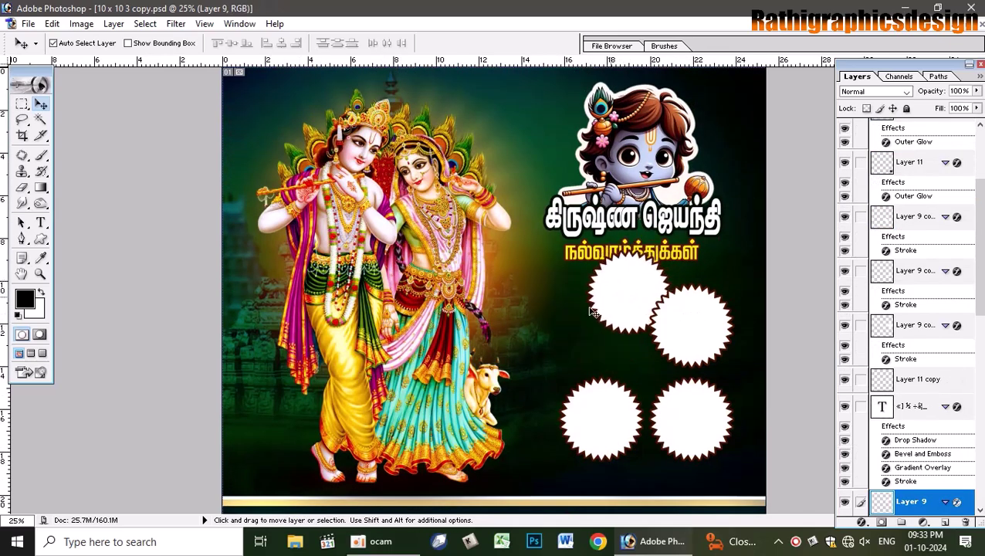
key("ctrl+z")
Draw a large starburst path with the Custom Shape tool between the couple and the photo frames, and convert it to a selection.
left_click(41, 240)
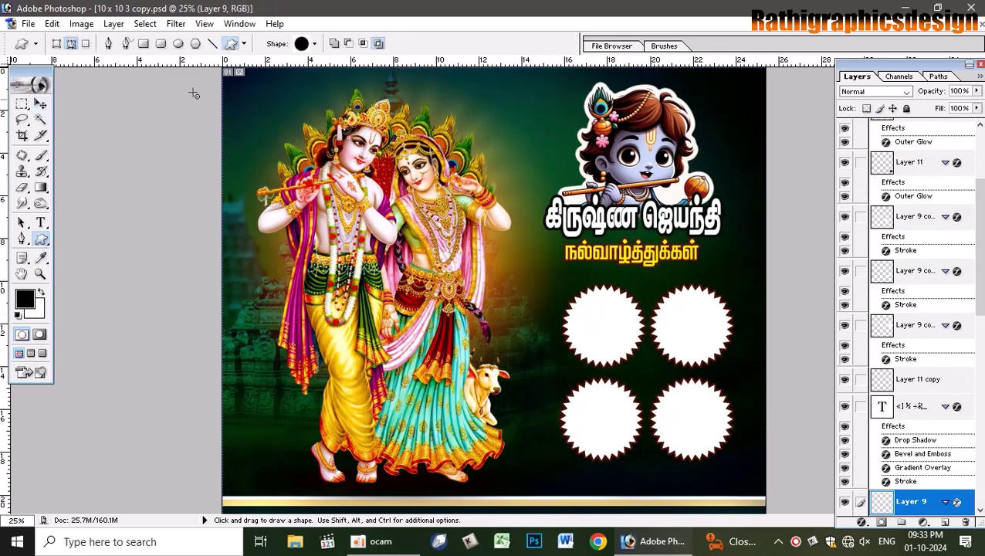
left_click(315, 44)
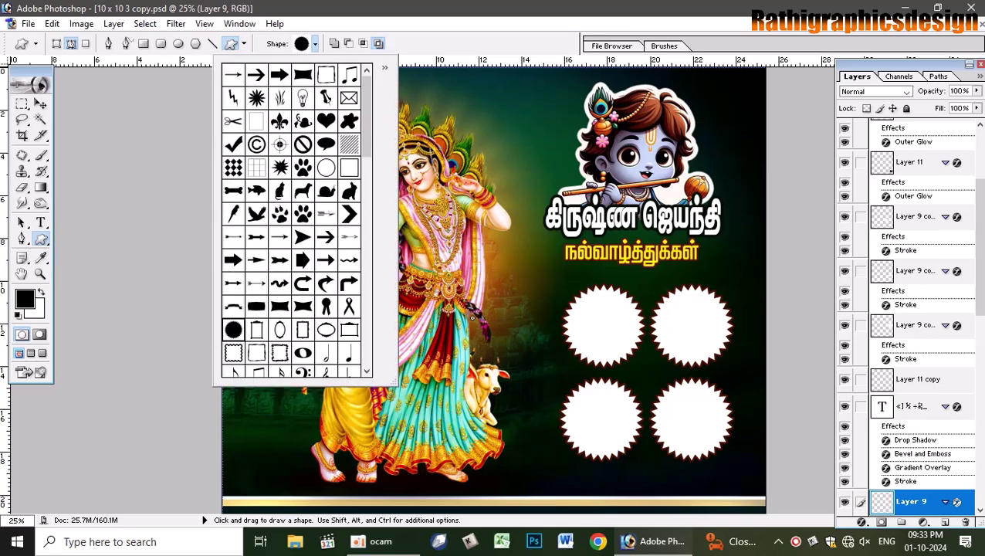
left_click(483, 108)
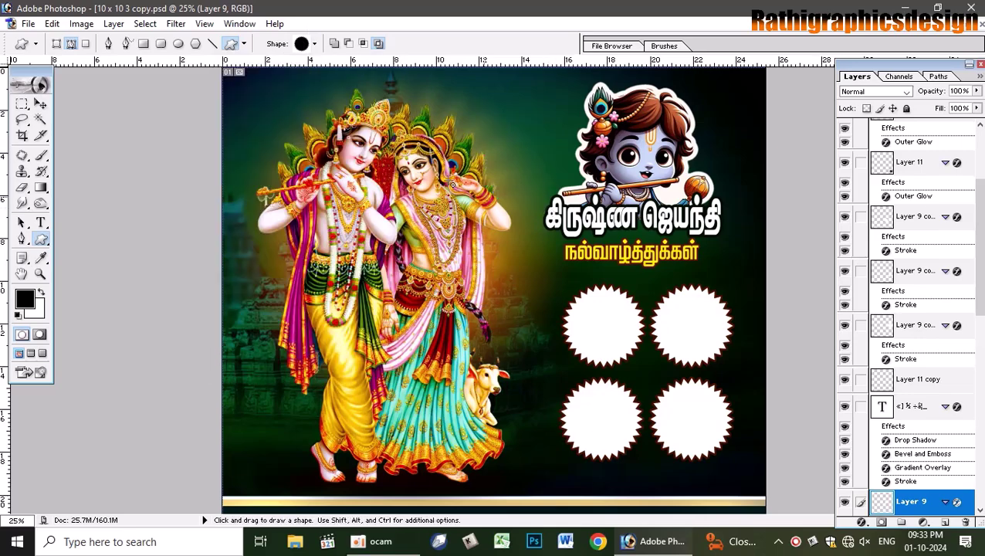
left_click_drag(485, 123, 574, 193)
left_click_drag(485, 145, 694, 326)
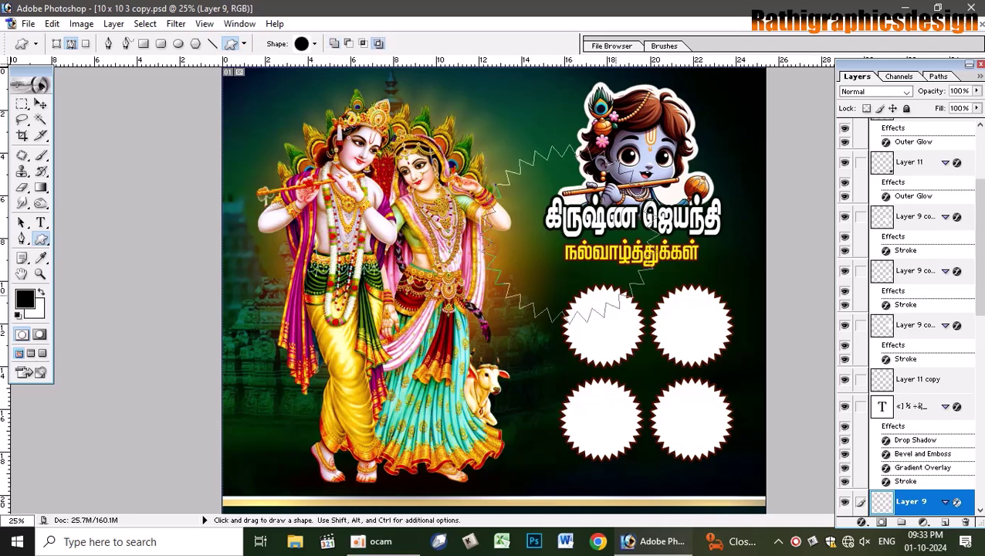
key("ctrl+Return")
Fill the starburst selection with black on a new layer, deselect it, and undo the extra fill that covers the whole layer.
key("ctrl+shift+n")
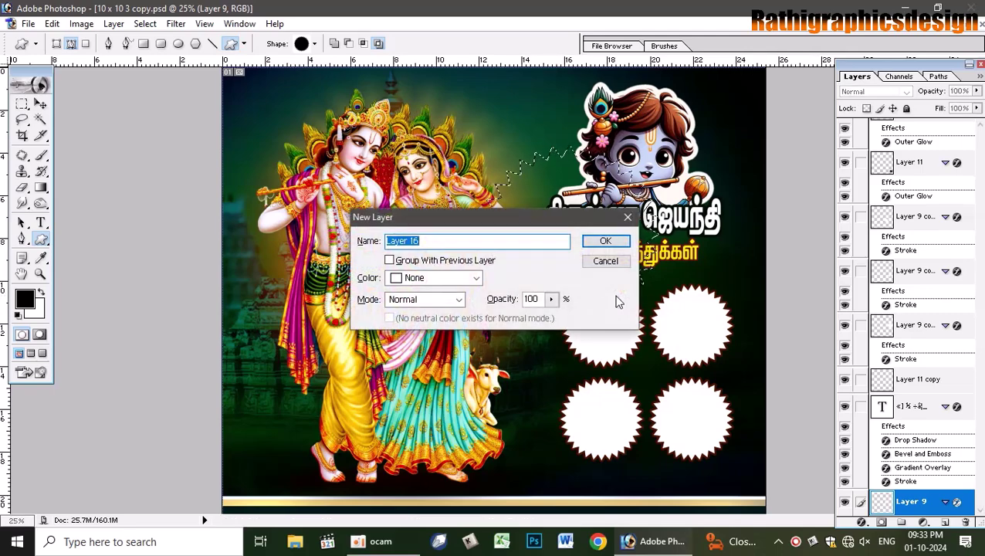
key("Return")
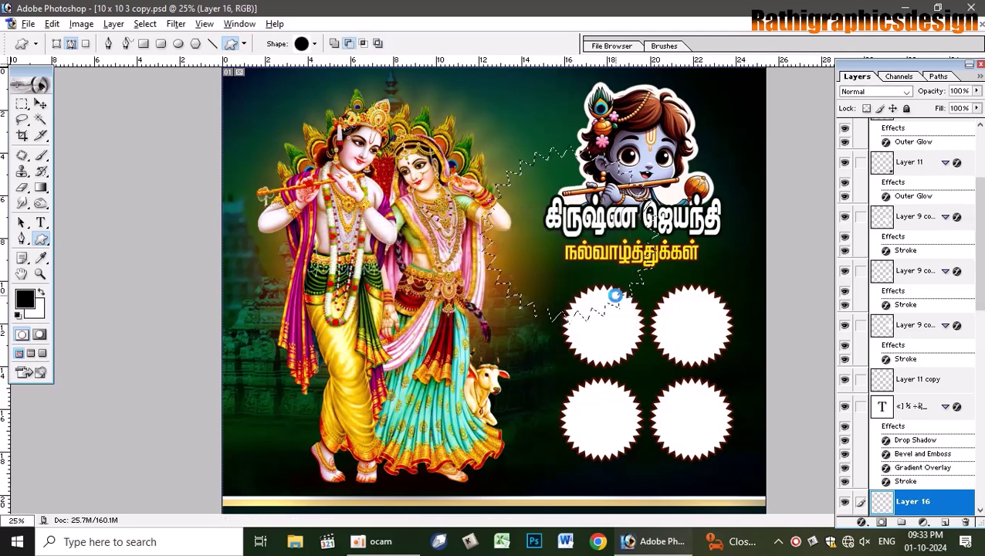
key("alt+BackSpace")
key("ctrl+d")
key("v")
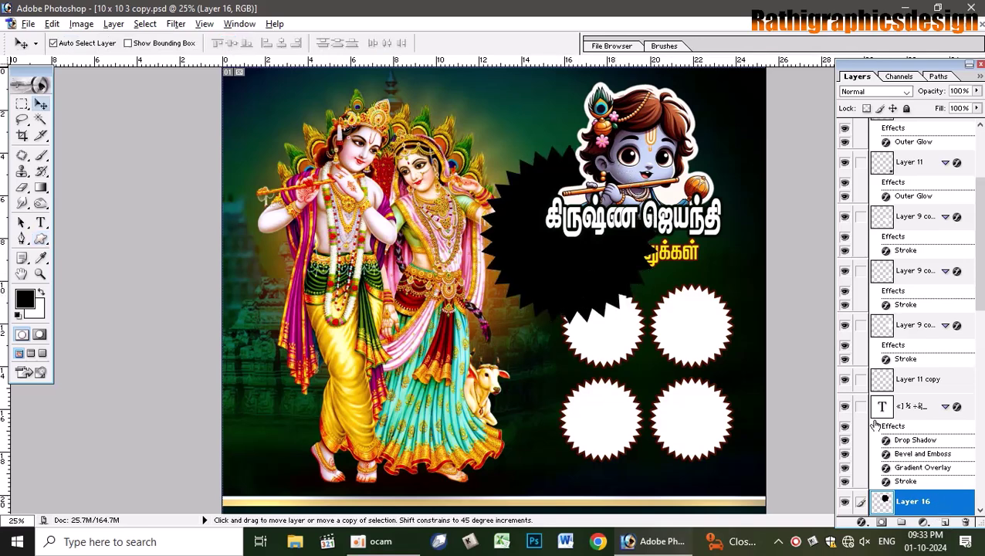
key("alt+BackSpace")
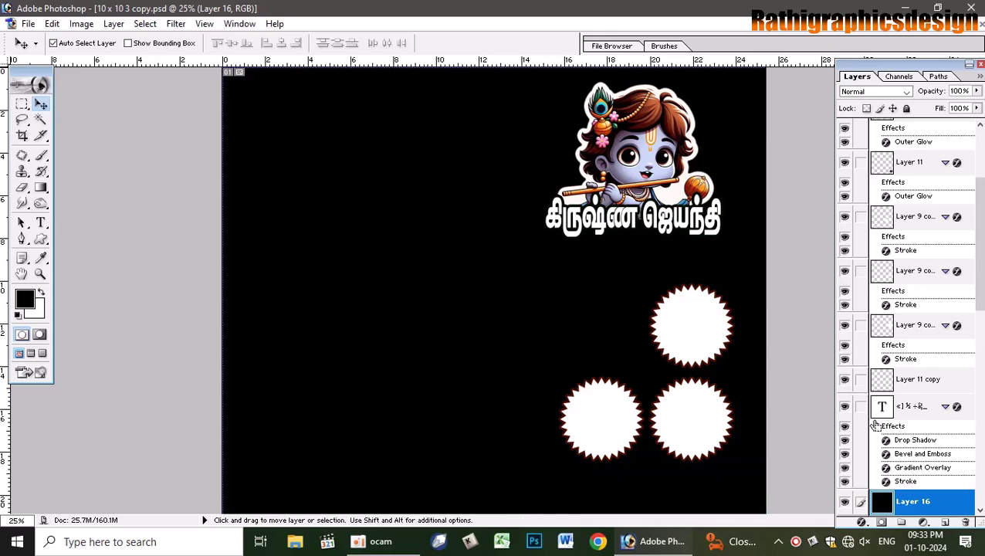
key("ctrl+z")
Load the starburst's outline as a selection, fill it with white, deselect, and move the shape up over Radha.
left_click(890, 503, "ctrl")
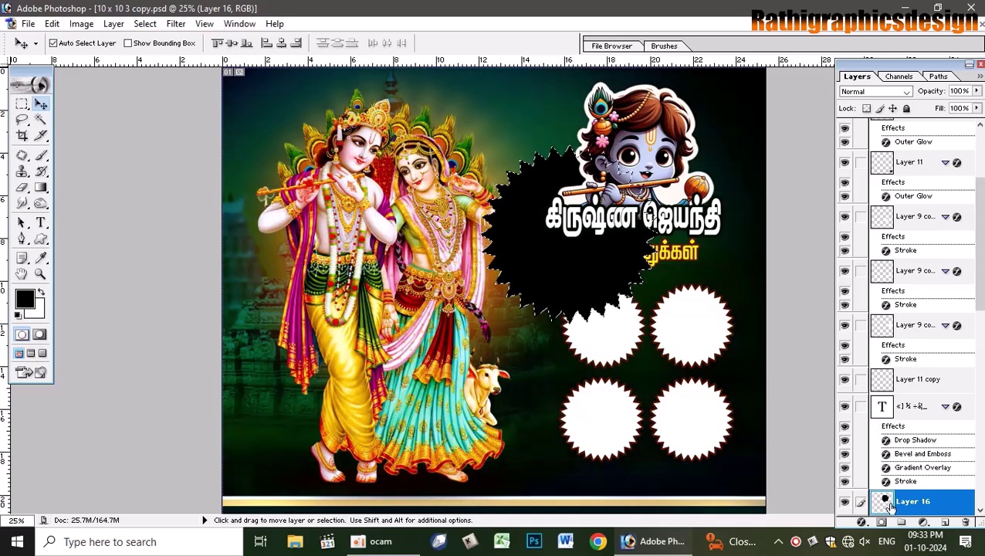
key("shift+Left")
key("shift+Left")
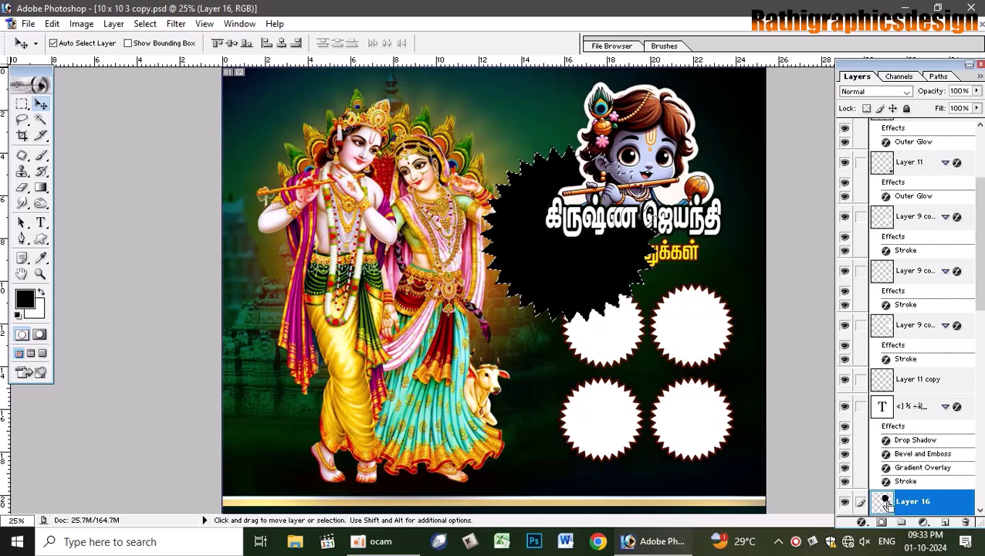
key("shift+Right")
key("shift+Right")
key("shift+Right")
key("shift+Right")
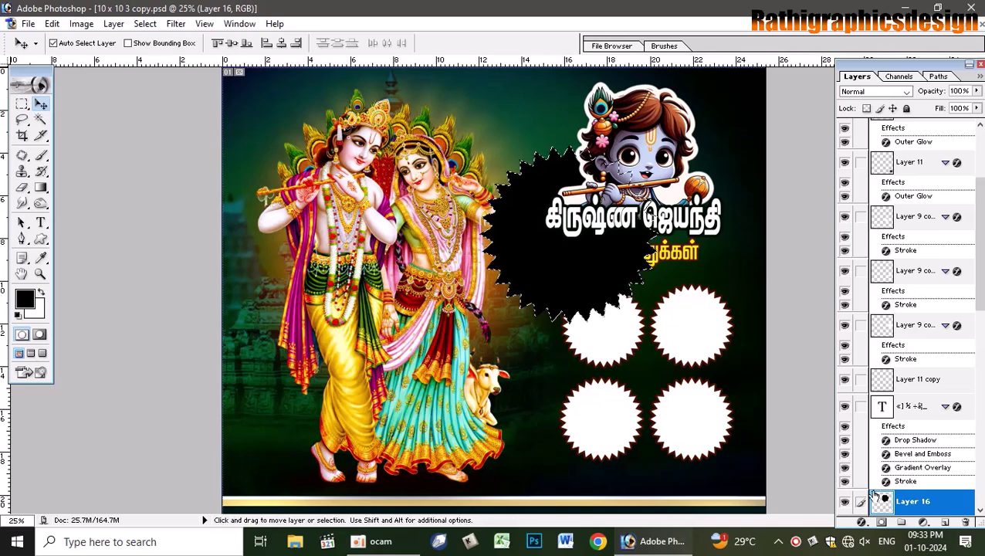
key("ctrl+BackSpace")
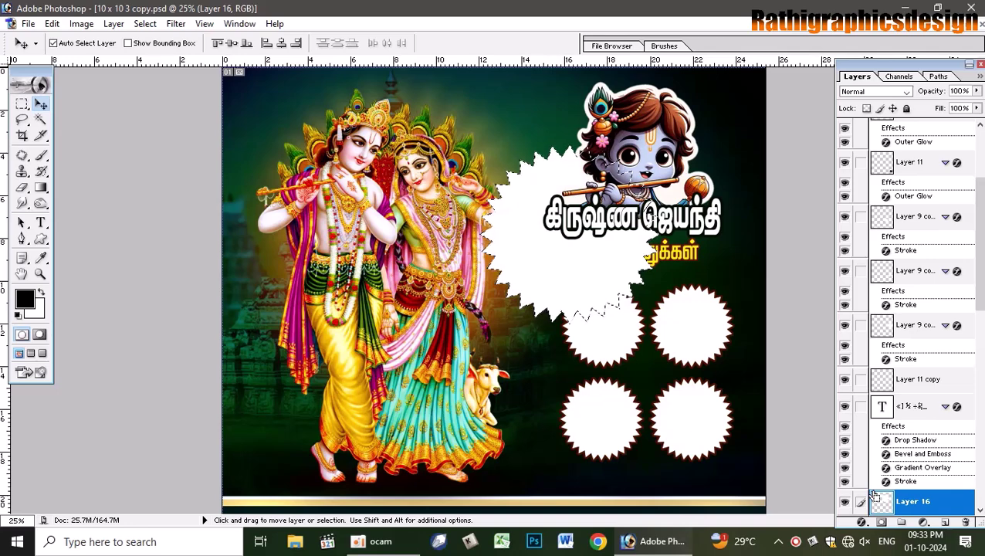
key("ctrl+d")
left_click_drag(587, 298, 490, 244)
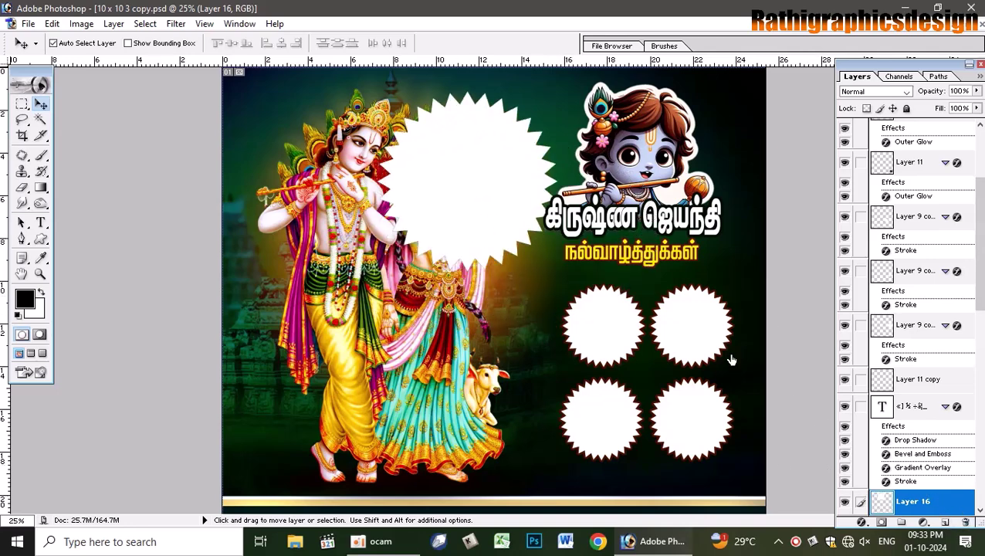
Add a thicker outside stroke in very dark green 010E02 to the white starburst.
double_click(881, 501)
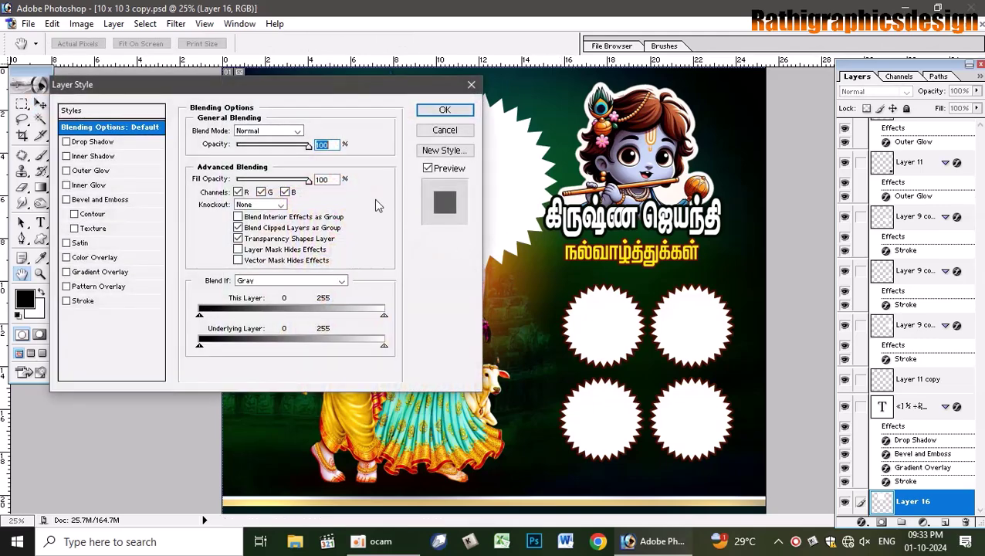
left_click(90, 301)
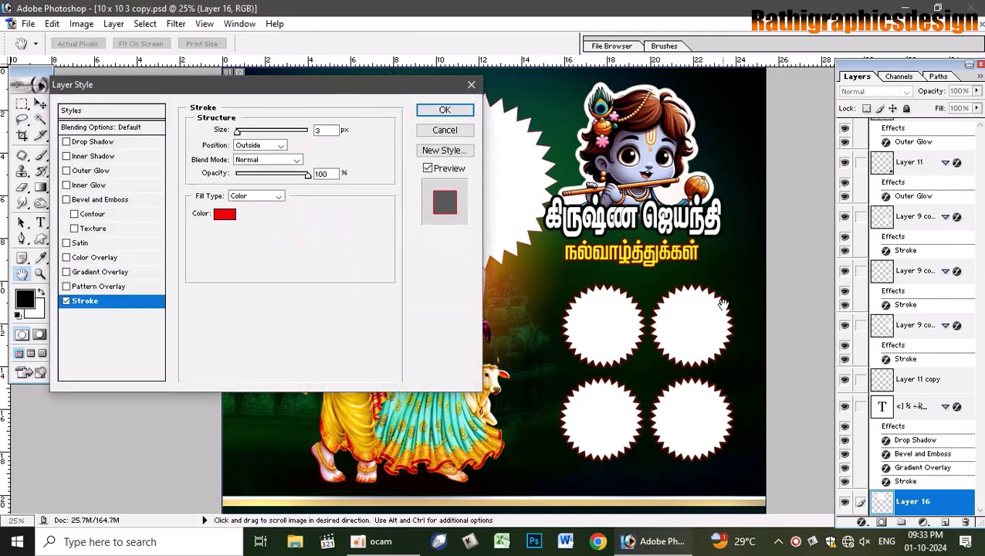
left_click(224, 215)
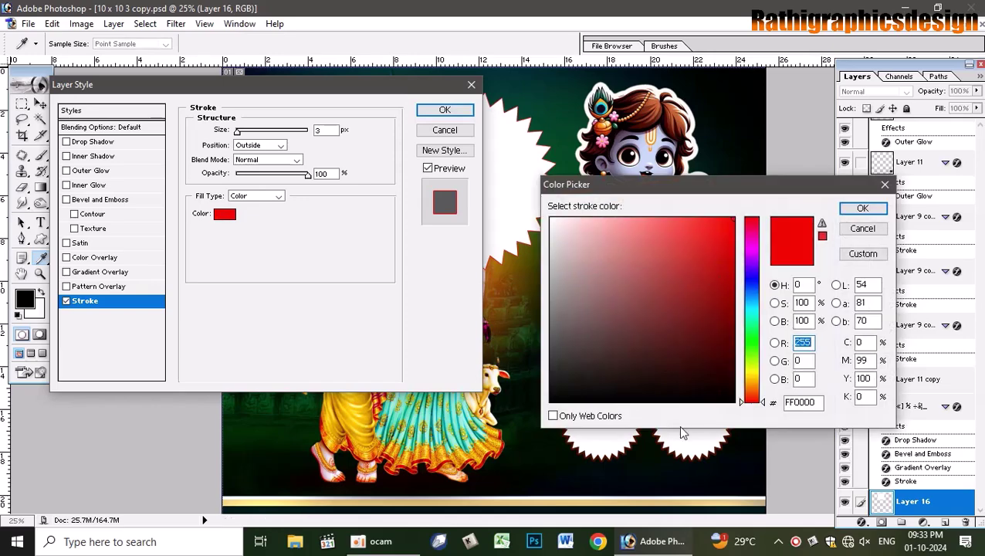
left_click(544, 434)
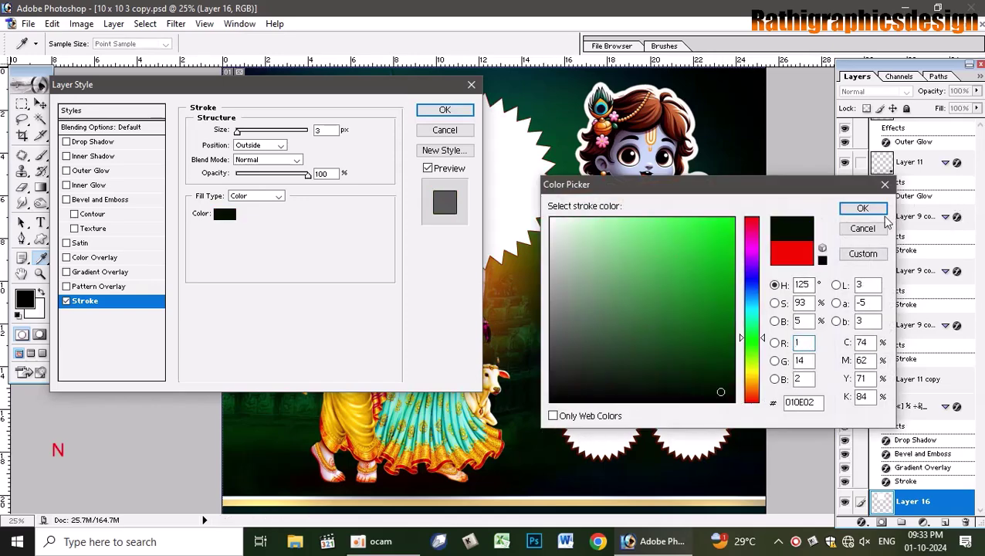
left_click(863, 208)
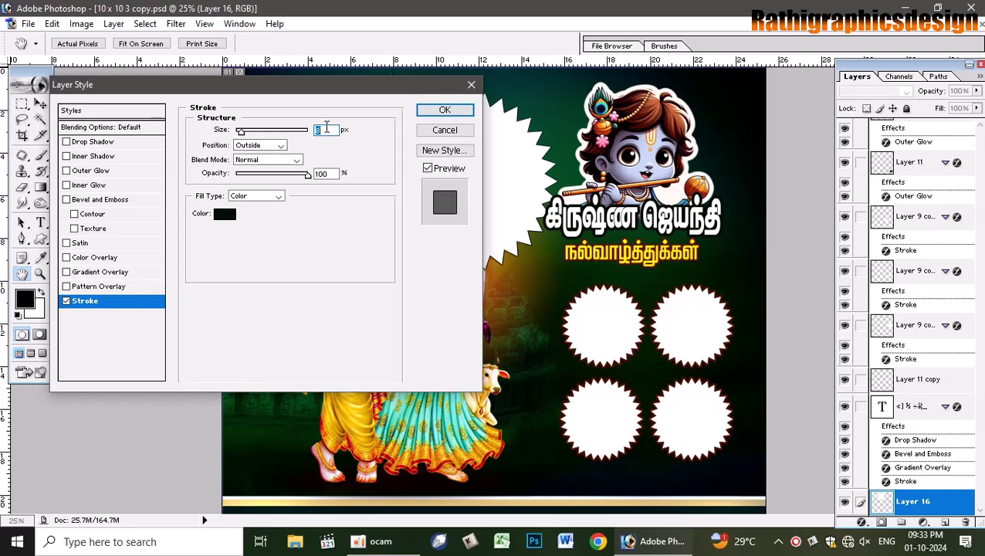
left_click(460, 110)
Move the stroked starburst down over Radha's dress and delete its layer.
left_click_drag(504, 167, 510, 240)
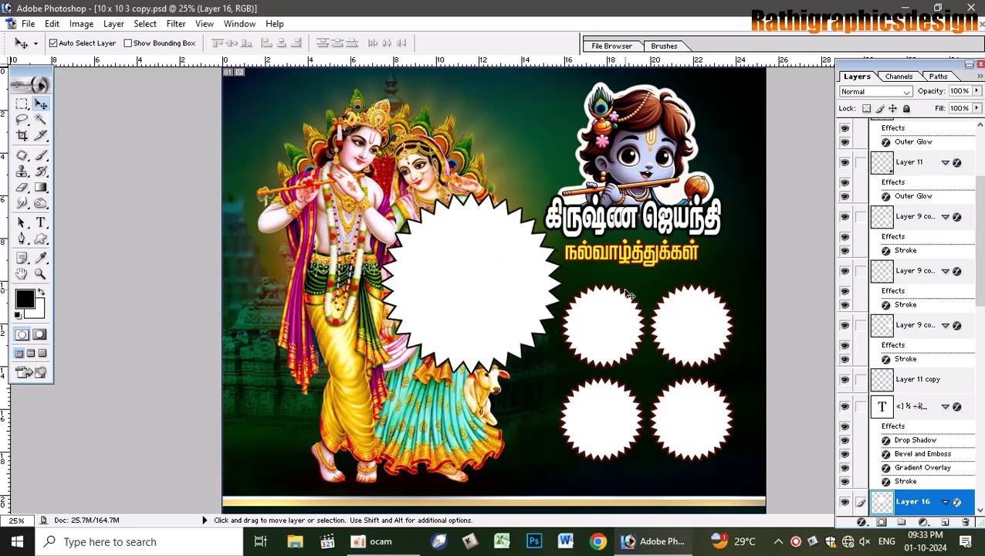
left_click(964, 523)
key("Return")
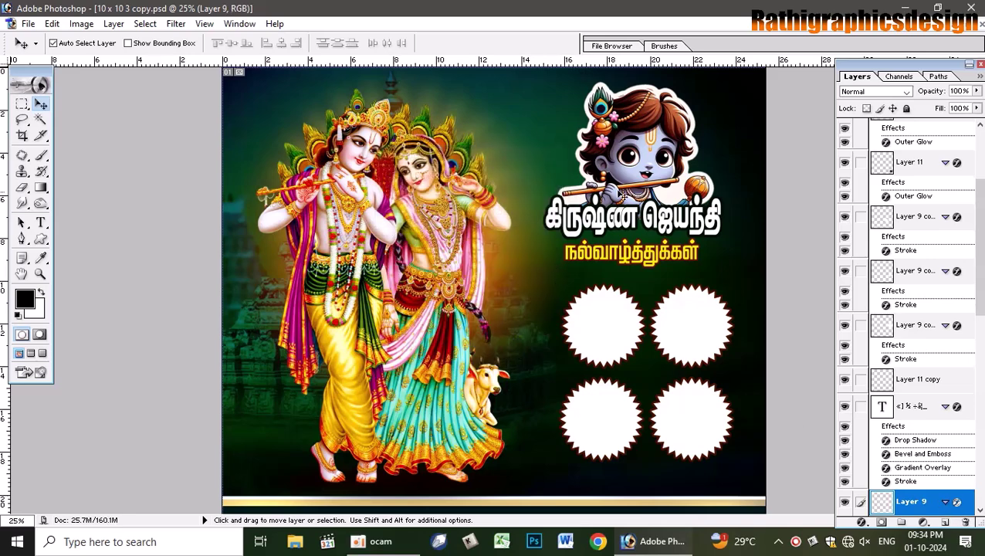
Try moving the small flute-playing Krishna and the white and yellow greeting text lines, and undo the moves.
left_click_drag(623, 152, 662, 133)
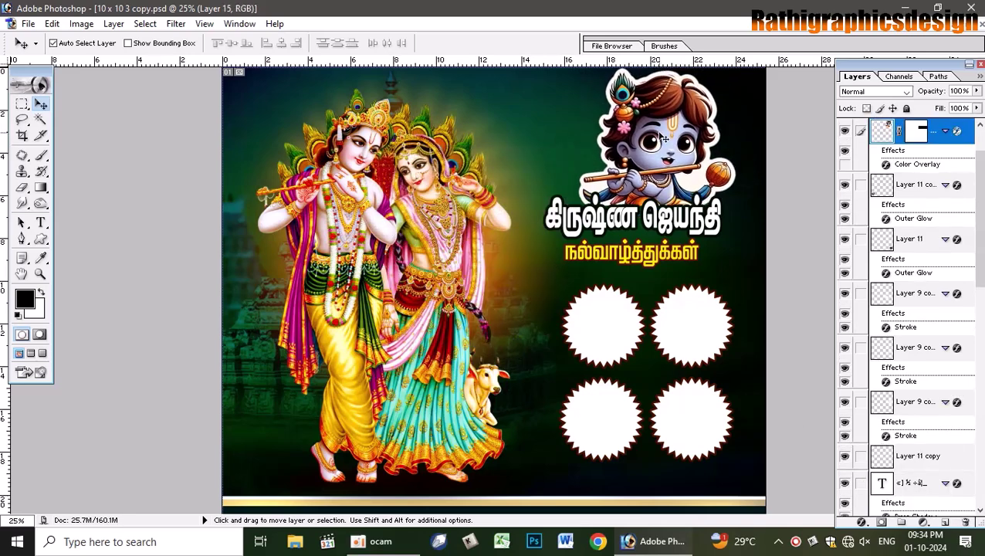
key("ctrl+z")
left_click_drag(645, 165, 673, 128)
key("ctrl+z")
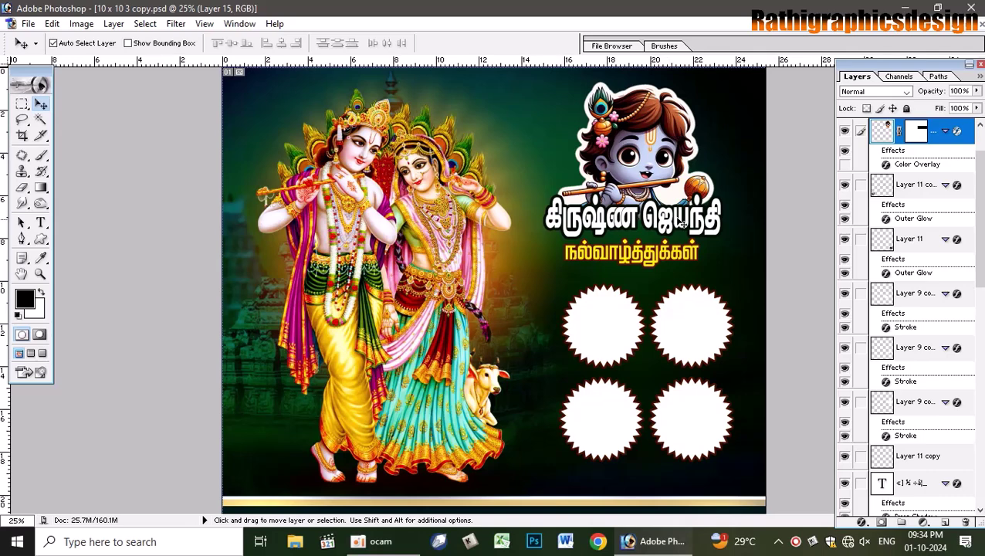
left_click(700, 209)
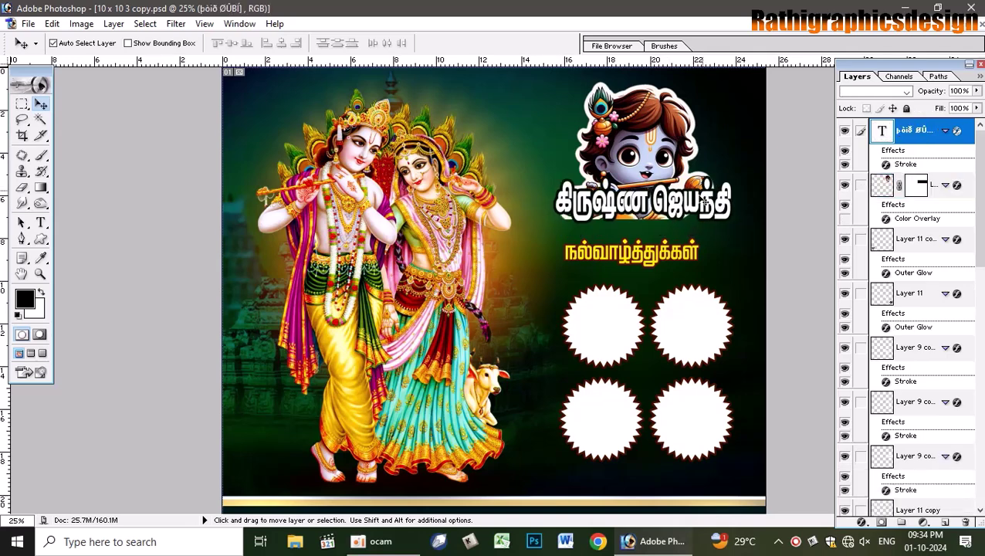
left_click(625, 245)
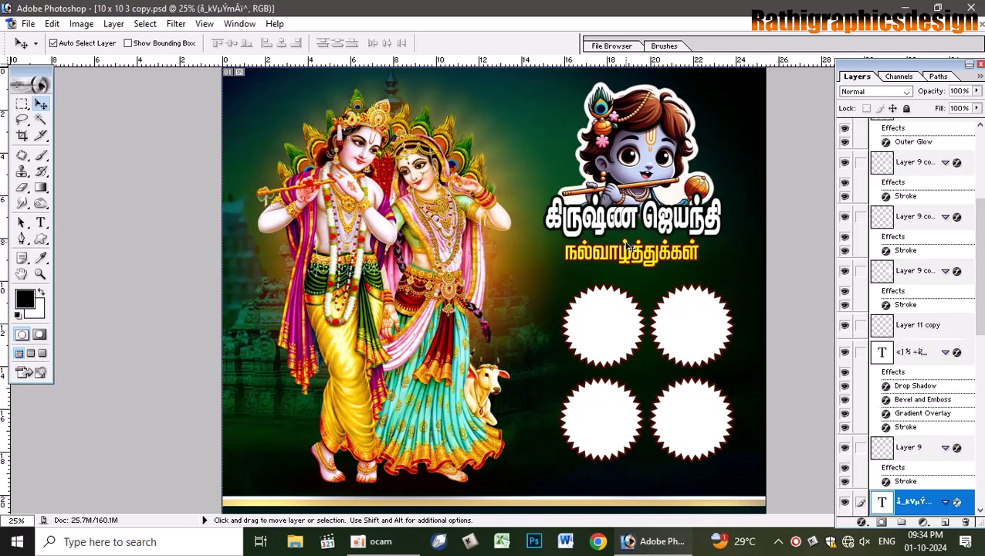
left_click_drag(634, 239, 637, 231)
key("ctrl+z")
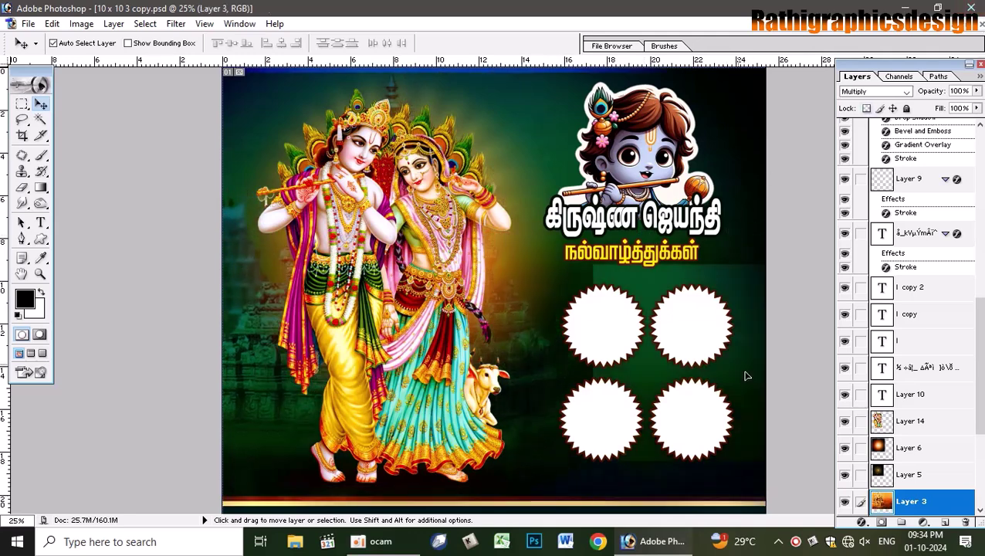
Try shifting the poster's background layers downward and make the hidden Layer 2 visible.
left_click_drag(548, 115, 534, 185)
left_click_drag(530, 95, 538, 181)
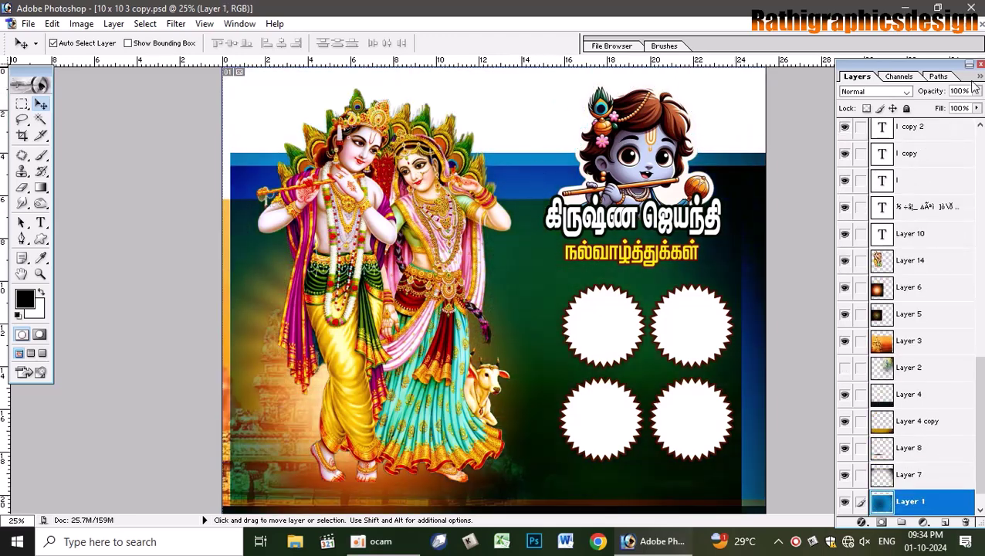
left_click(844, 368)
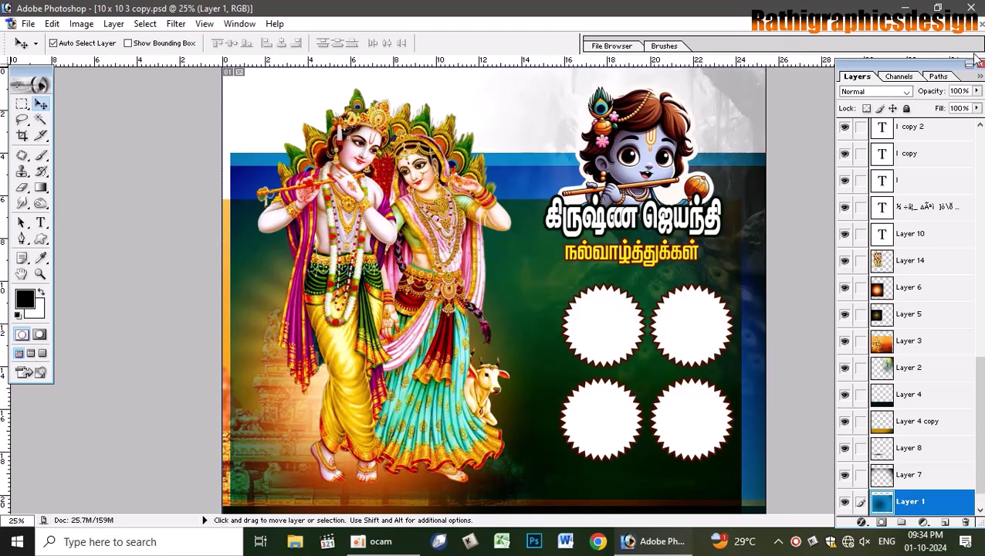
Close 10 x 10 3 copy.psd without saving the changes.
left_click(982, 26)
left_click(503, 214)
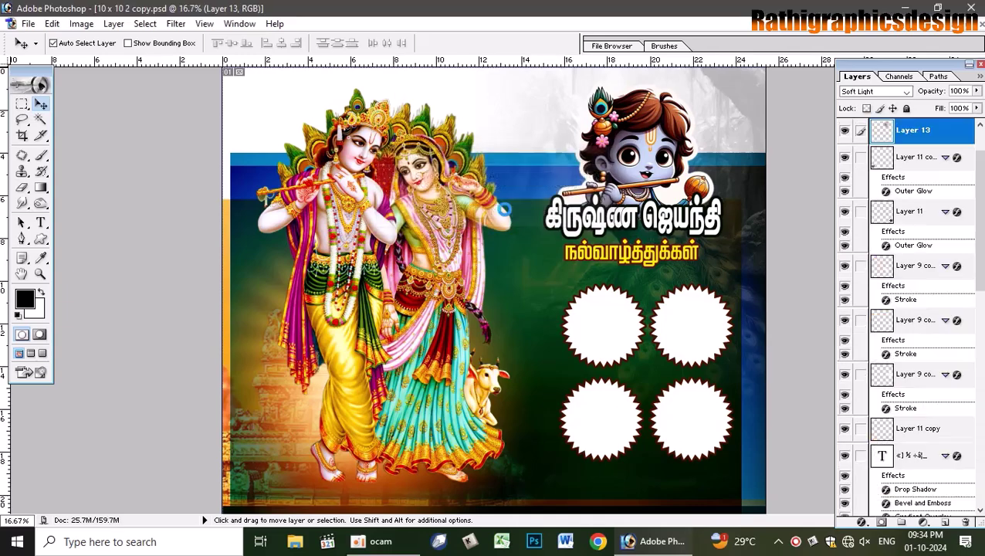
Try moving the seated Krishna and the background image in 10 x 10 2 copy.psd, and undo the moves.
left_click_drag(434, 247, 449, 177)
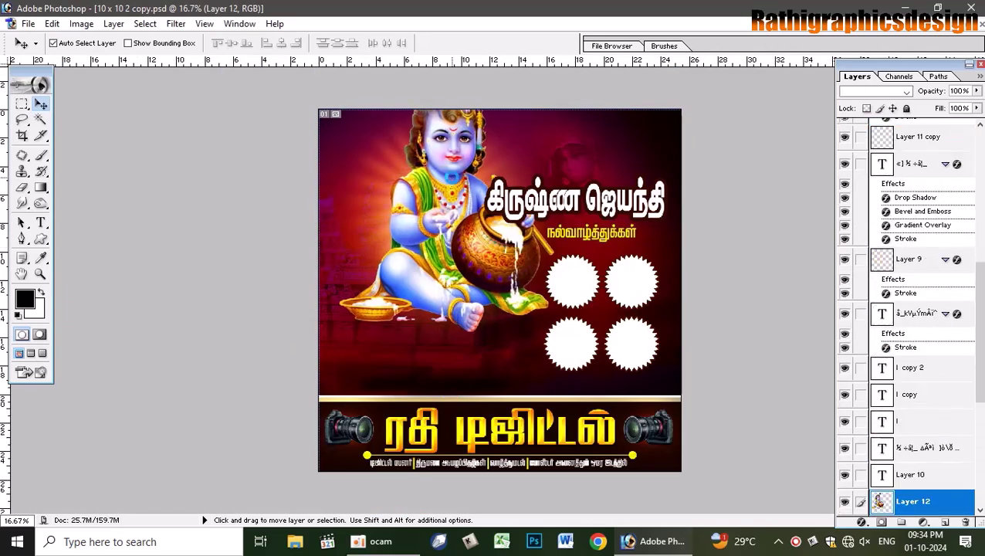
key("ctrl+z")
left_click_drag(465, 363, 511, 250)
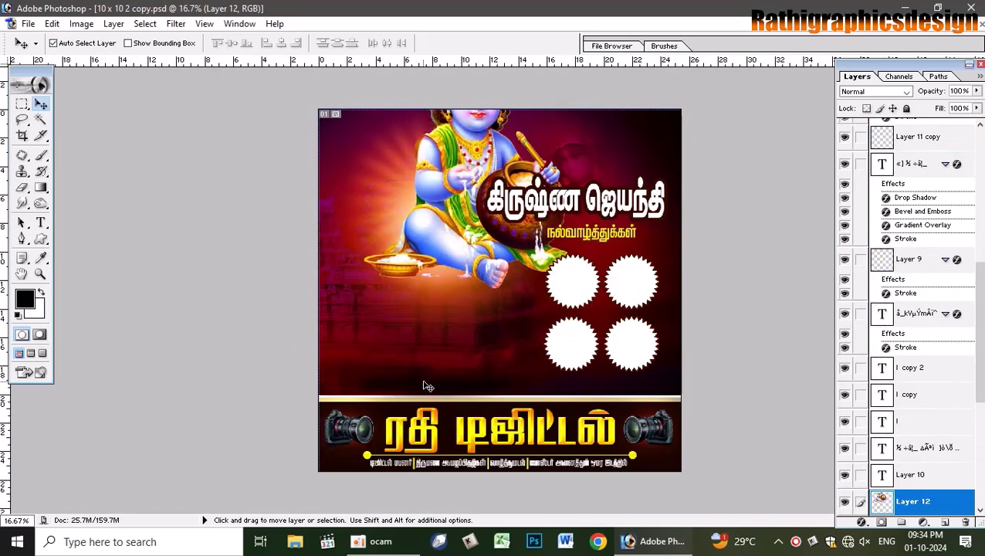
left_click_drag(423, 383, 467, 321)
key("ctrl+alt+z")
key("ctrl+alt+z")
key("ctrl+alt+z")
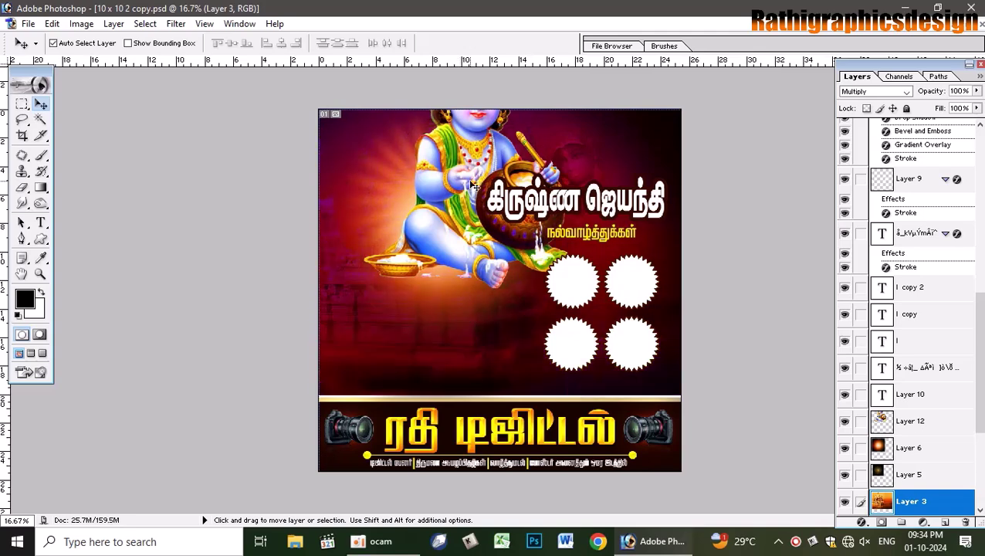
Try moving the two upper white photo frames beneath the greeting text, undoing each move.
left_click(587, 150)
mouse_move(582, 152)
left_mouse_down()
mouse_move(640, 106)
mouse_move(613, 132)
mouse_move(584, 133)
mouse_move(580, 164)
mouse_move(593, 131)
mouse_move(583, 151)
left_mouse_up()
left_click_drag(577, 297, 589, 261)
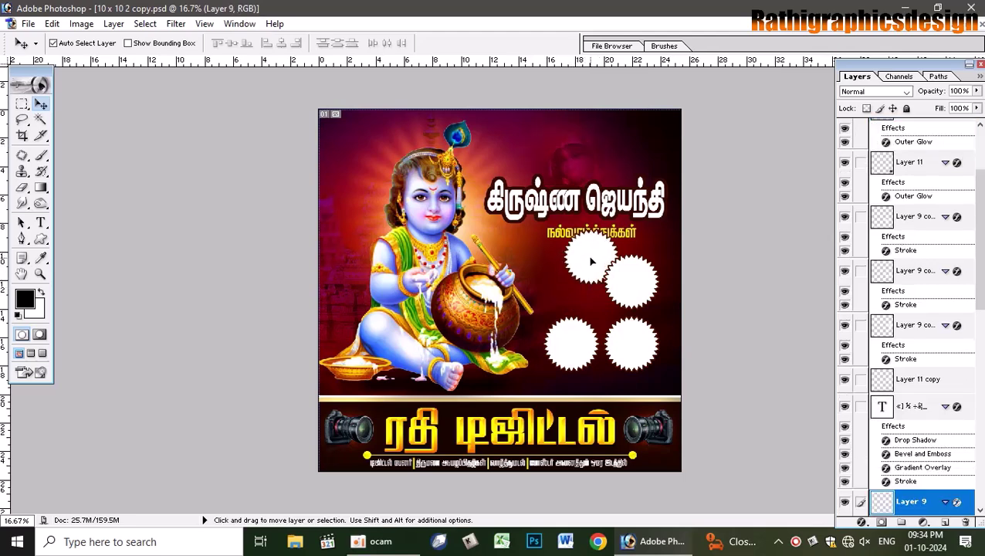
key("ctrl+z")
left_click_drag(635, 287, 643, 256)
key("ctrl+z")
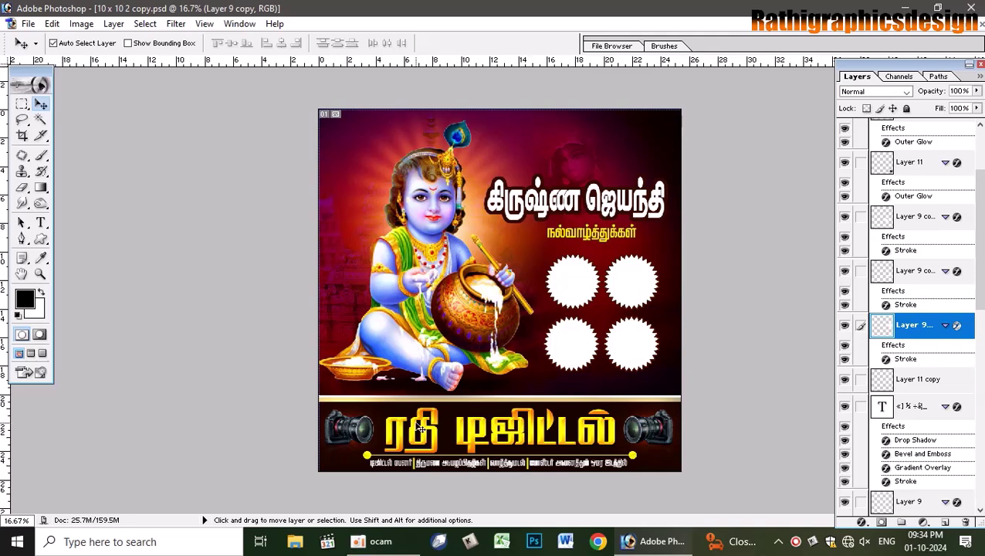
Try moving the golden studio name text upward, and close 10 x 10 2 copy.psd without saving the changes.
left_click_drag(420, 425, 440, 413)
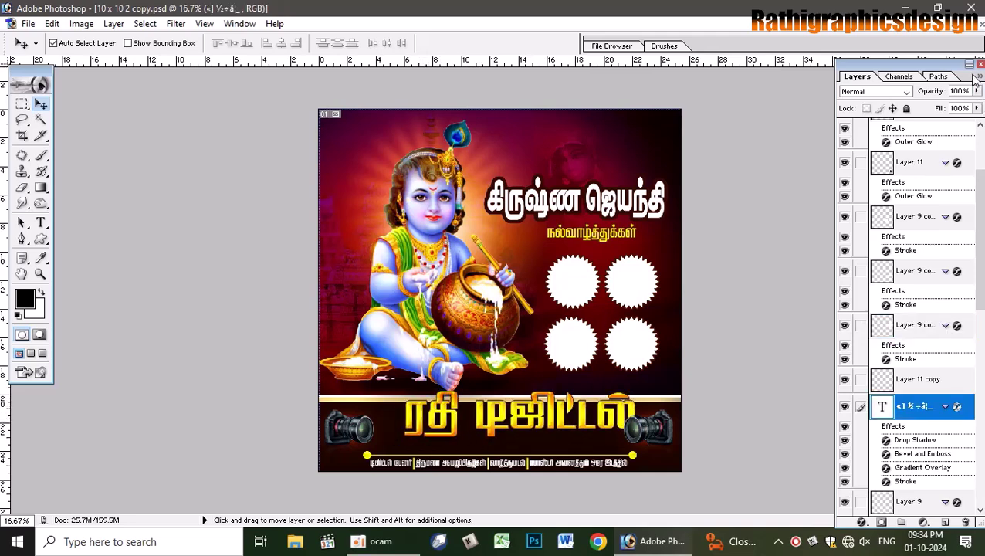
key("ctrl+w")
left_click(507, 220)
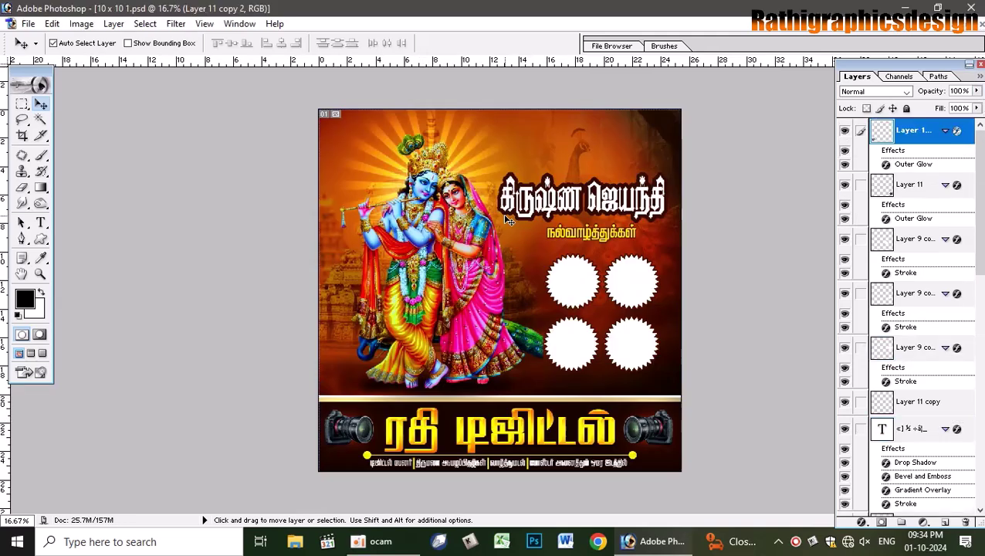
Try moving the Krishna and Radha image up over the poster in 10 x 10 1.psd, and undo the move.
left_click_drag(441, 236, 622, 121)
key("ctrl+z")
key("ctrl+z")
Find Layer 2, the faint peacock image behind the greeting, and bring it to the top of the layer stack.
right_click(627, 148)
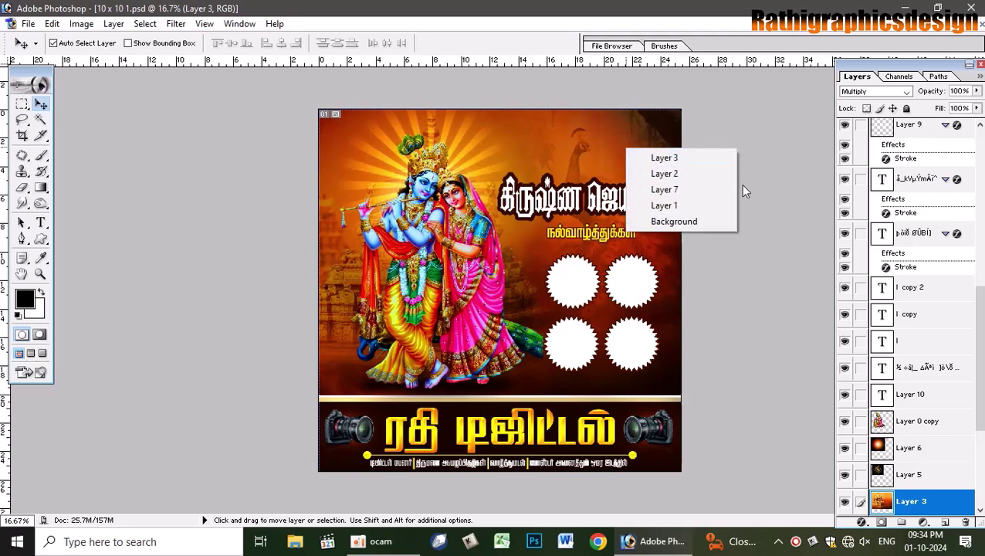
left_click(670, 158)
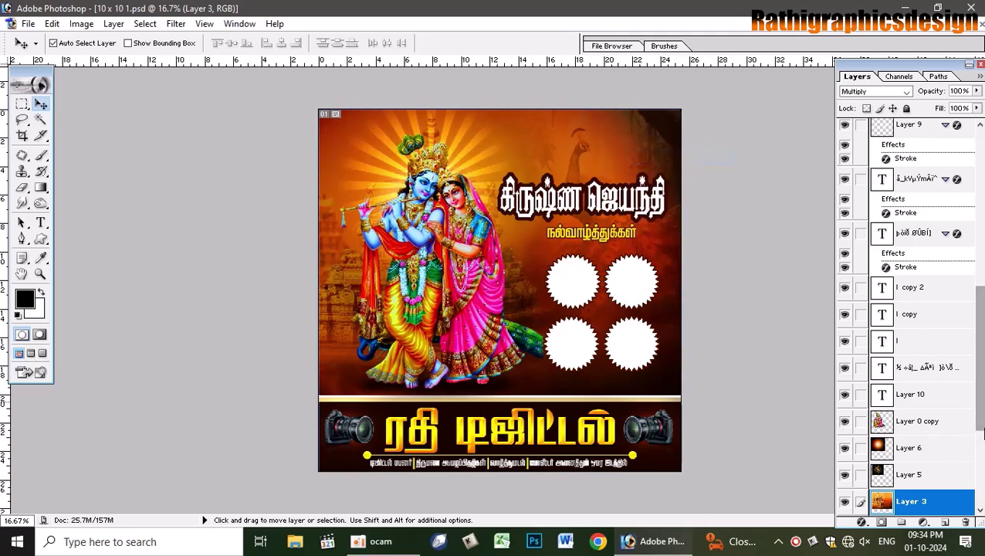
left_click_drag(978, 412, 981, 465)
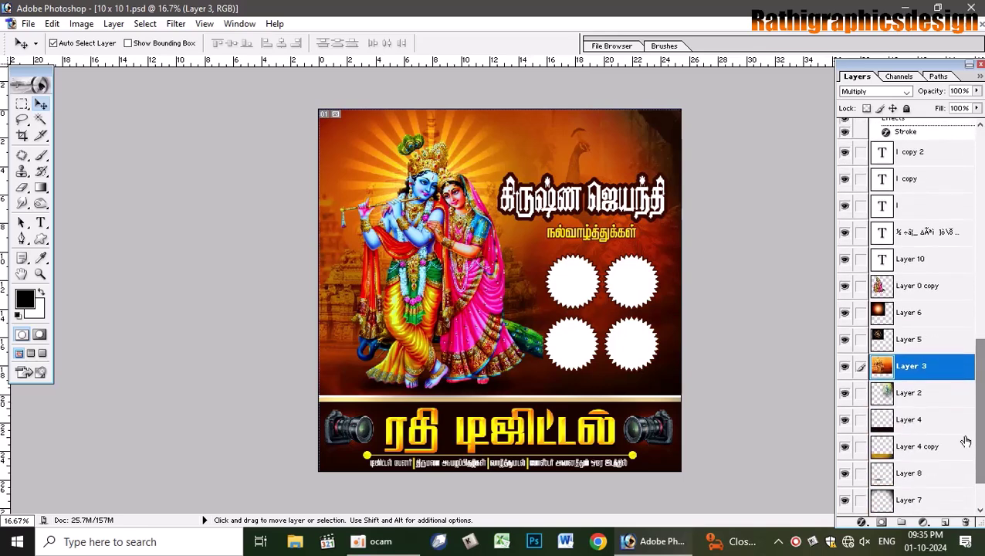
left_click(918, 394)
key("ctrl+shift+bracketright")
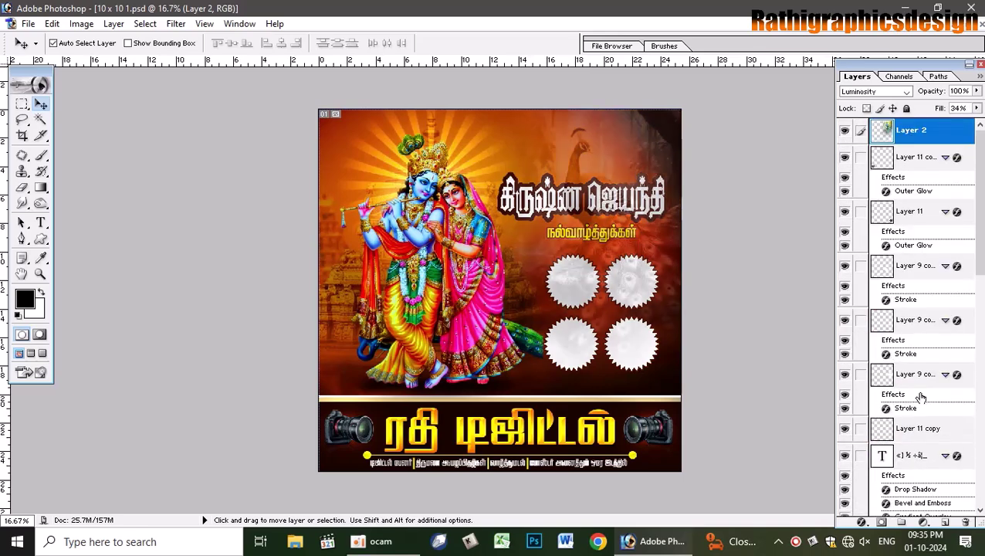
Try Dissolve and other blend modes on Layer 2, set it to Color Burn, and shift the peacock image slightly downward.
left_click(906, 91)
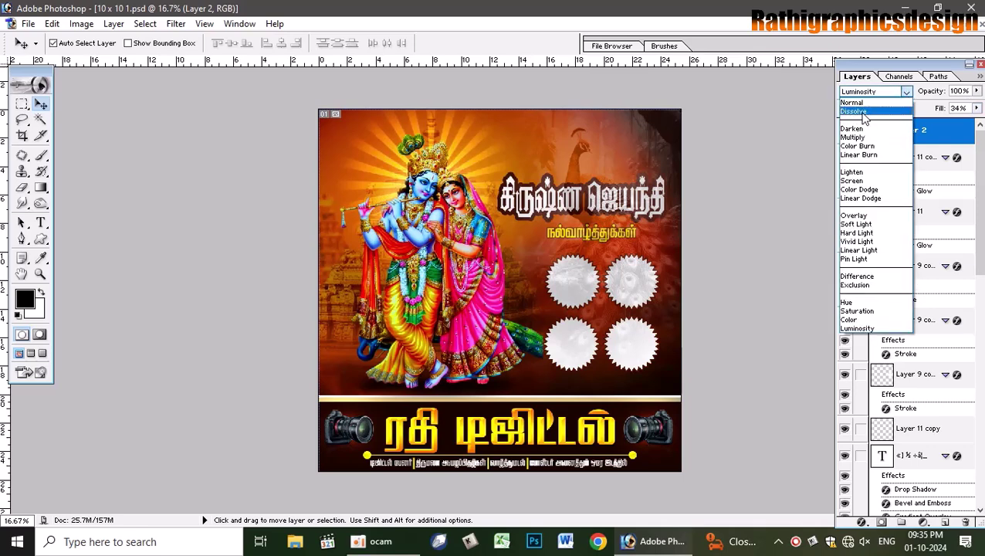
left_click(864, 113)
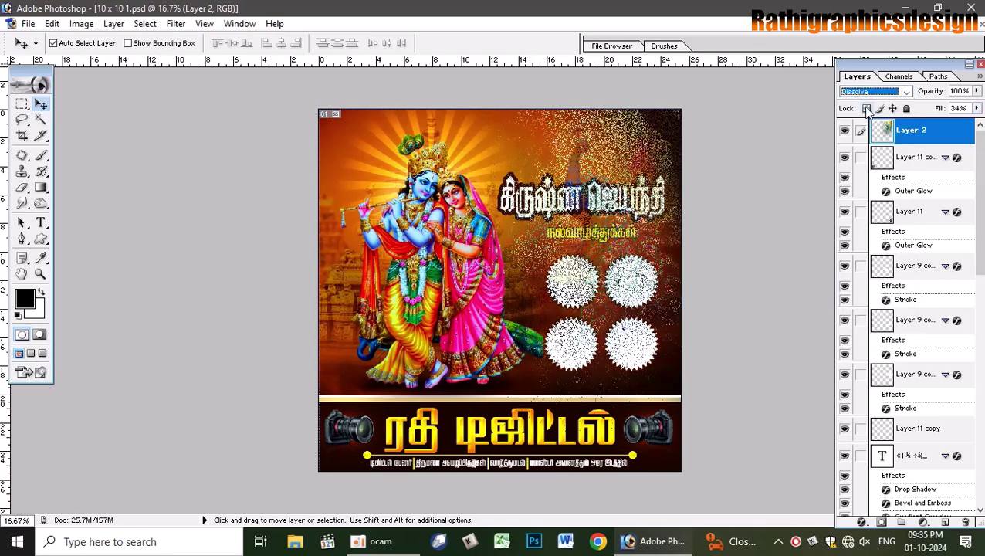
key("Down")
key("Down")
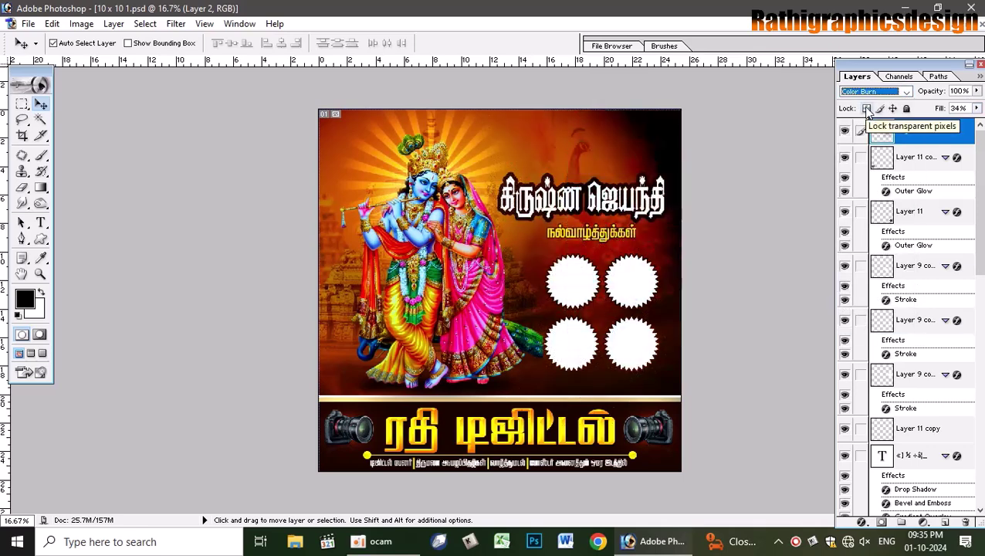
key("Down")
key("Up")
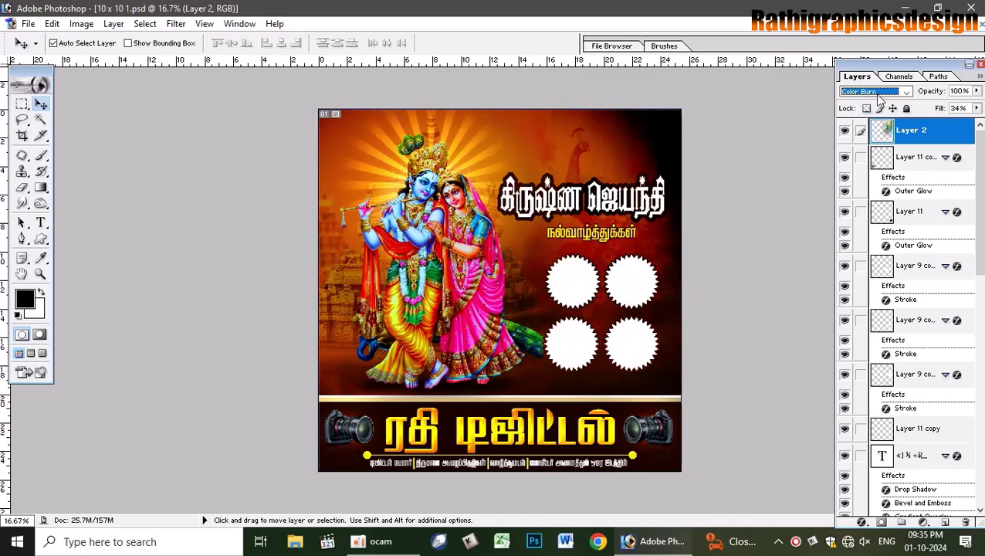
key("Down")
key("Up")
left_click_drag(576, 154, 588, 173)
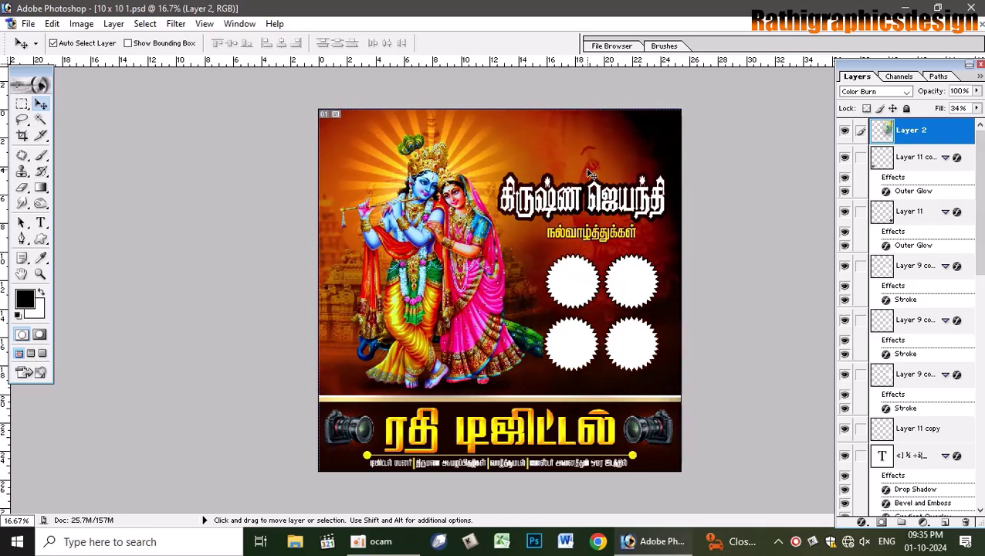
Select the Krishna and Radha layer and examine the couple's faces, costumes and surrounding detail at 50% magnification.
left_click_drag(443, 315, 412, 242)
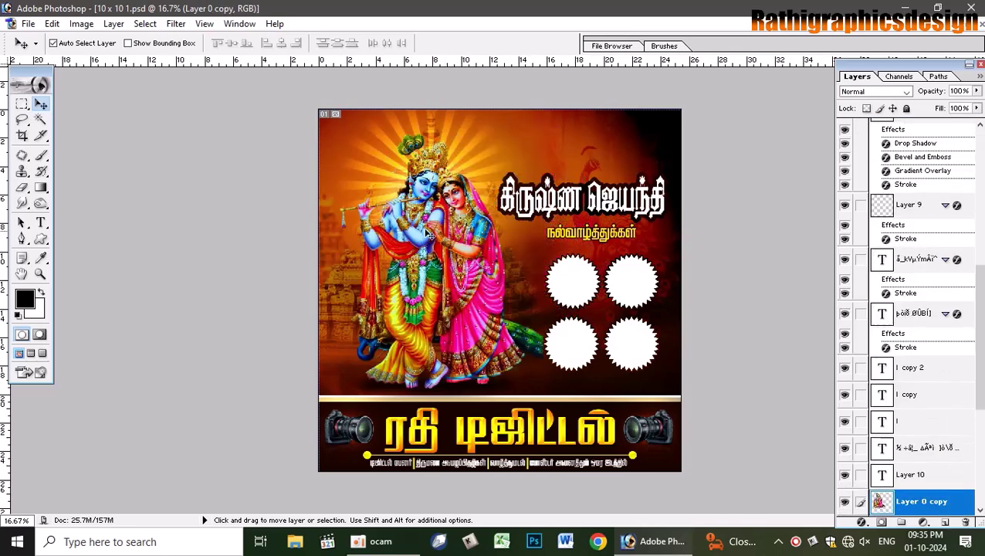
key("ctrl+plus")
key("ctrl+plus")
key("ctrl+plus")
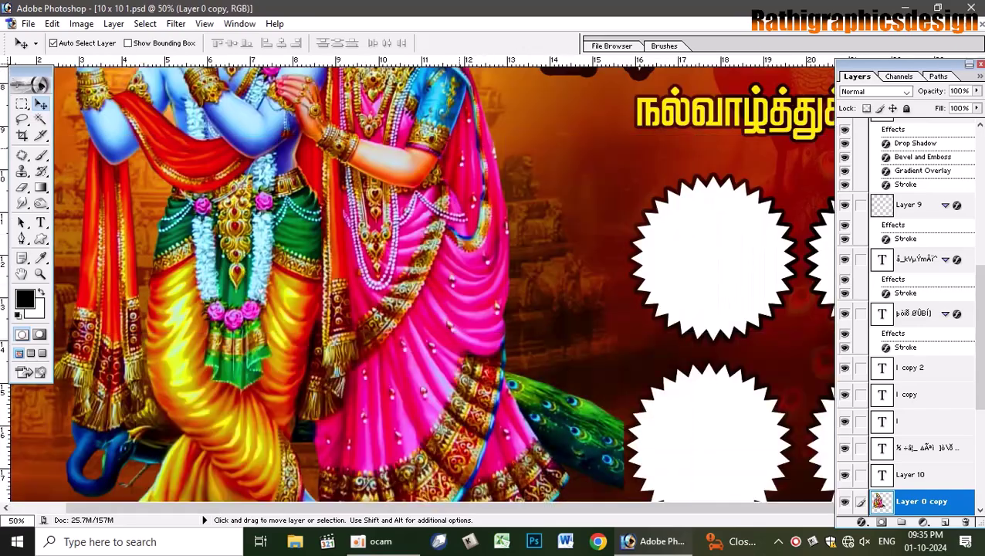
left_click_drag(409, 227, 489, 530)
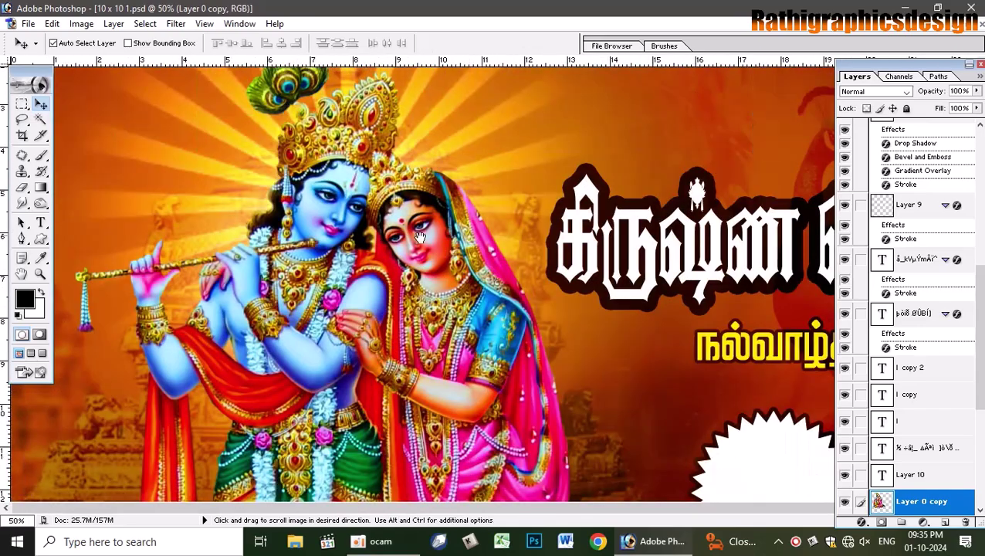
key("ctrl+minus")
key("ctrl+minus")
key("ctrl+minus")
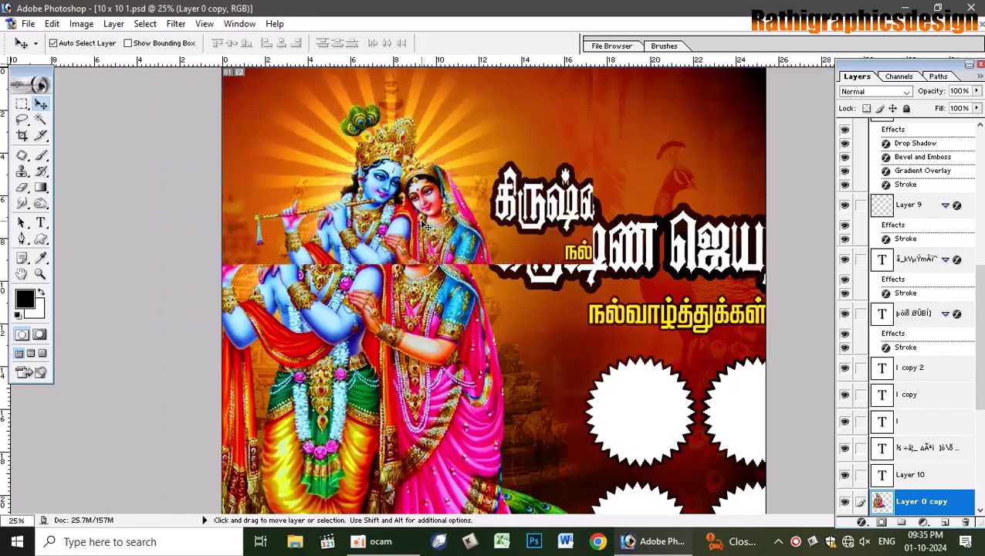